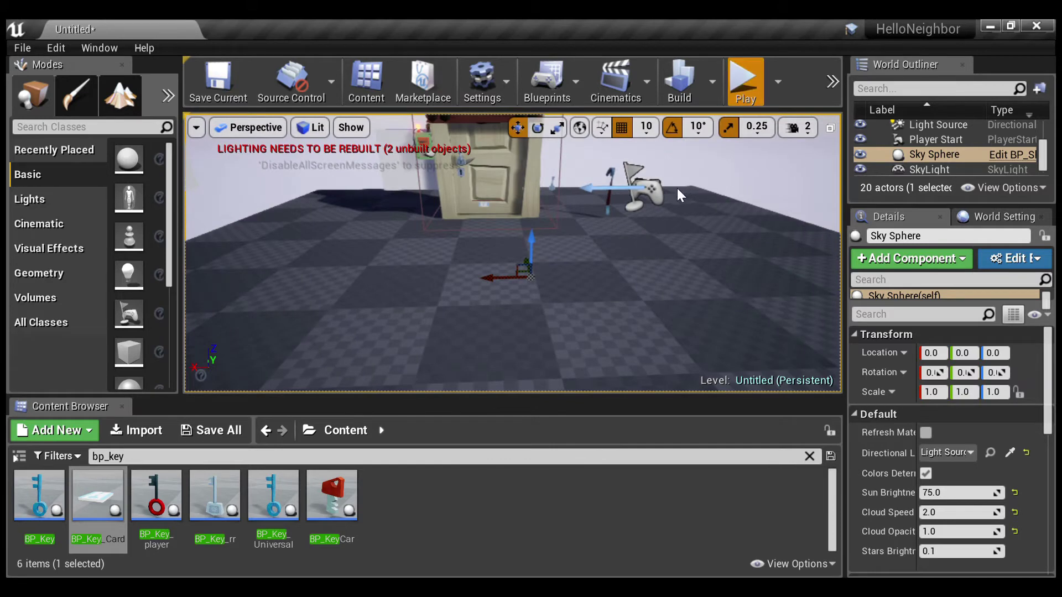
Step: Run the level in the editor and test handling the red board in front of the existing door
key(alt+p)
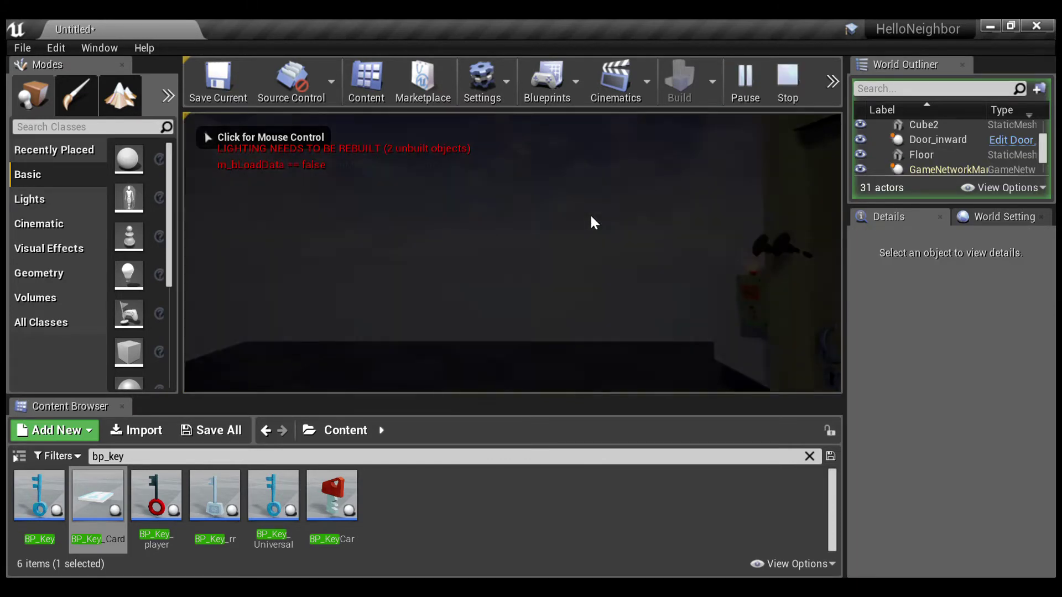
click(590, 216)
key(s)
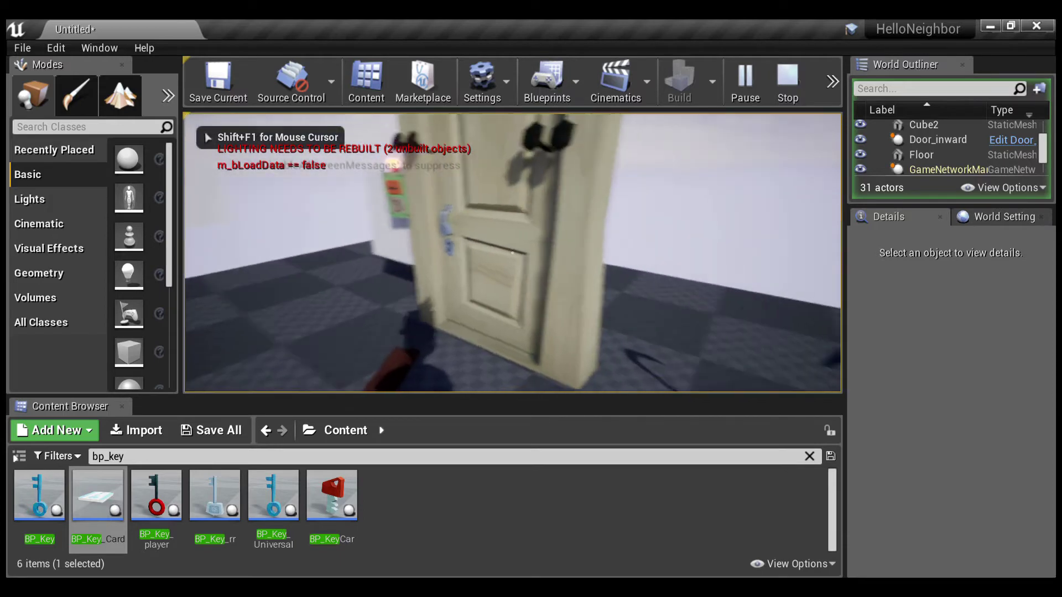
click(512, 253)
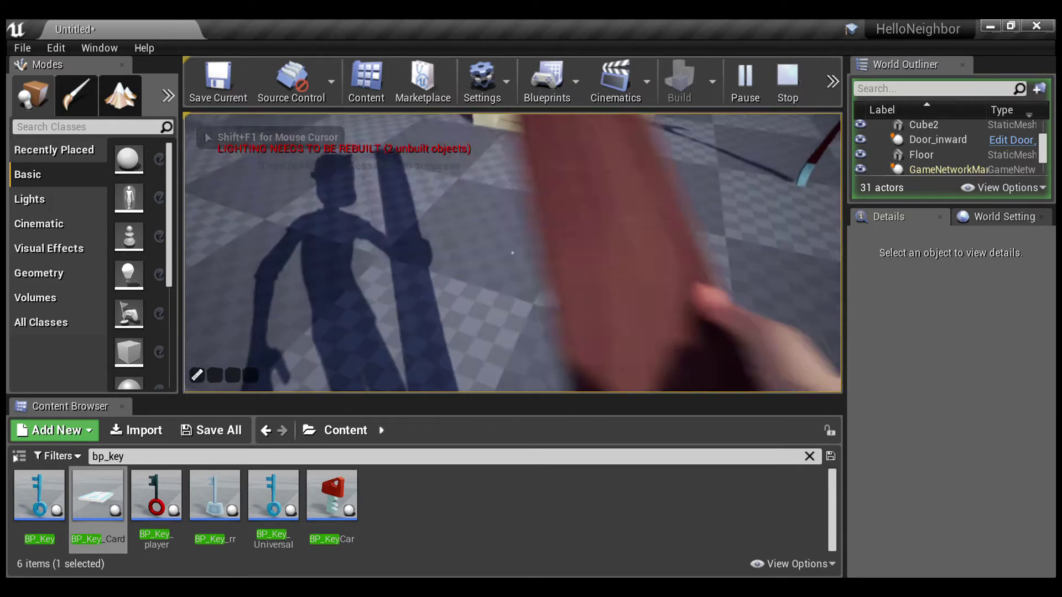
key(w)
right_click(512, 253)
key(s)
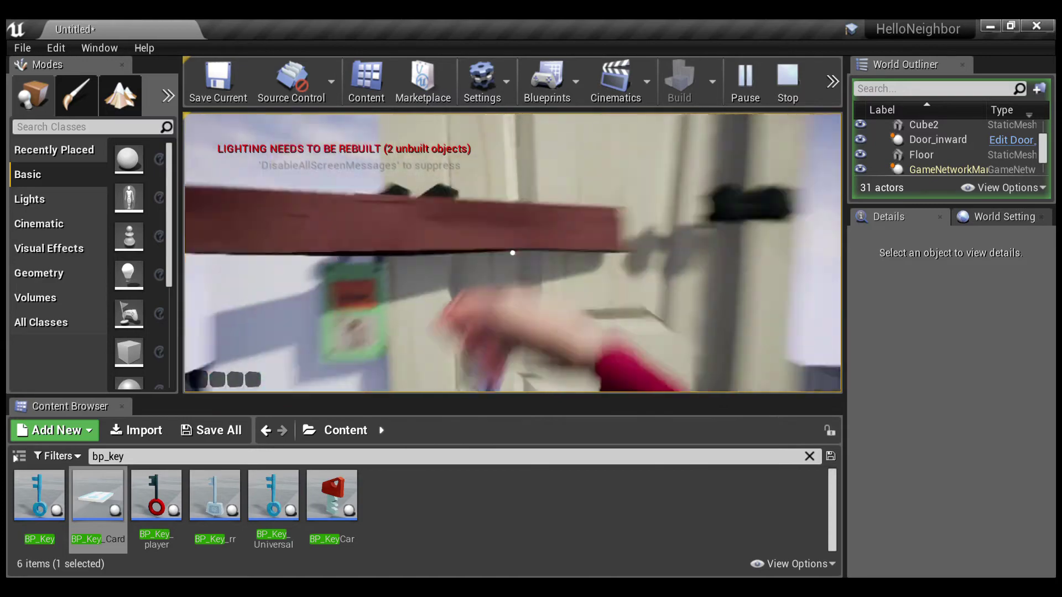
click(512, 253)
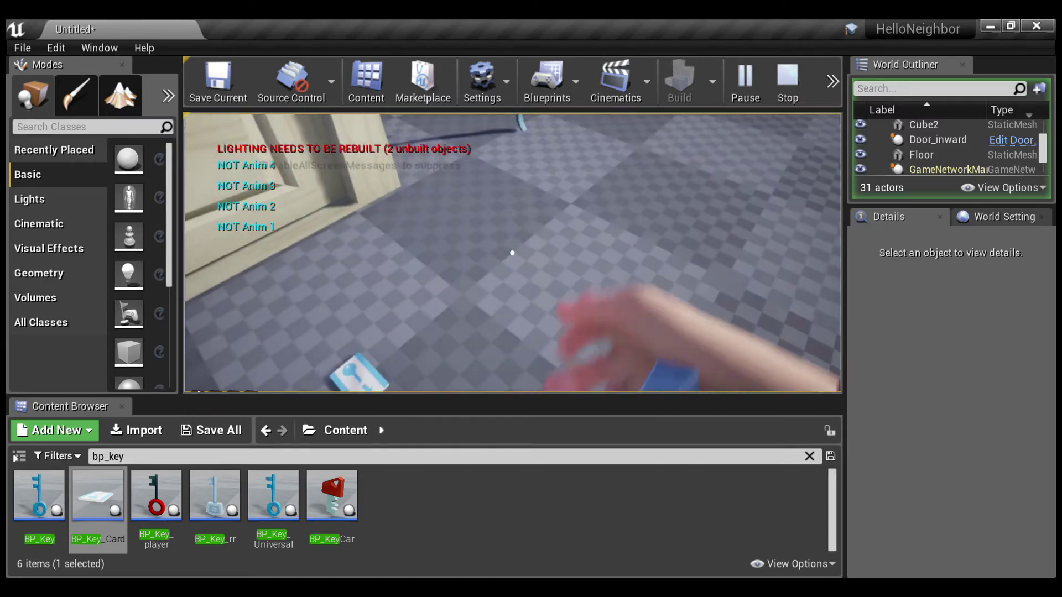
Step: Try the key on the existing door, and pick up the key card from the floor to test it there
click(513, 253)
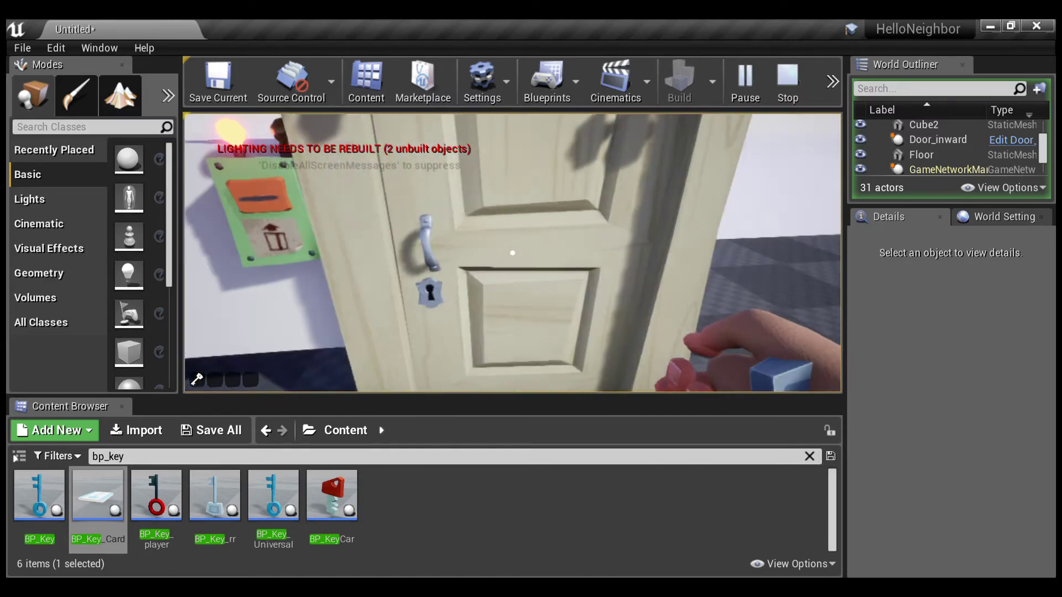
key(w)
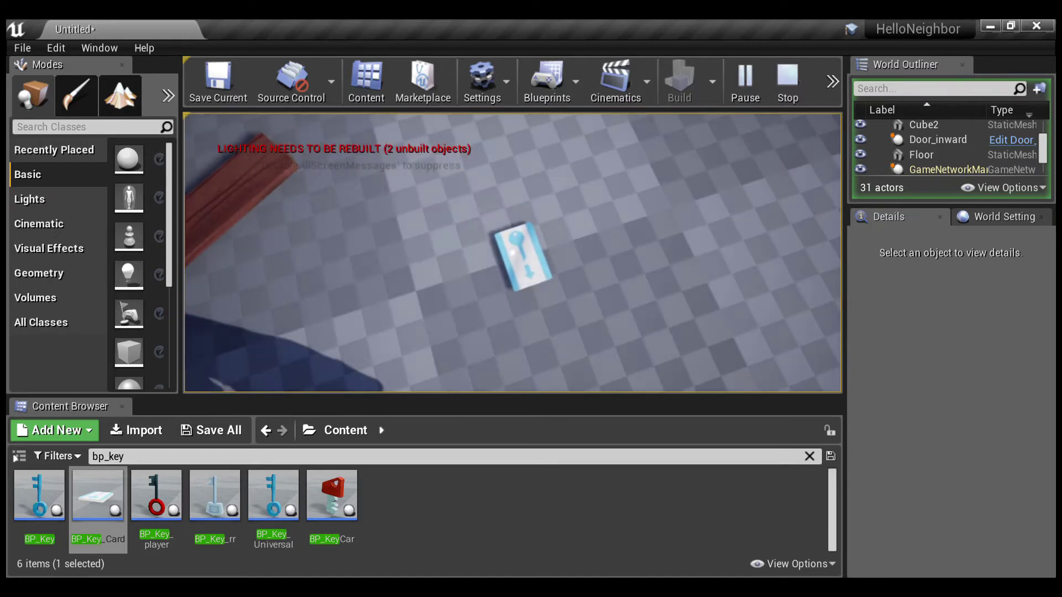
click(513, 253)
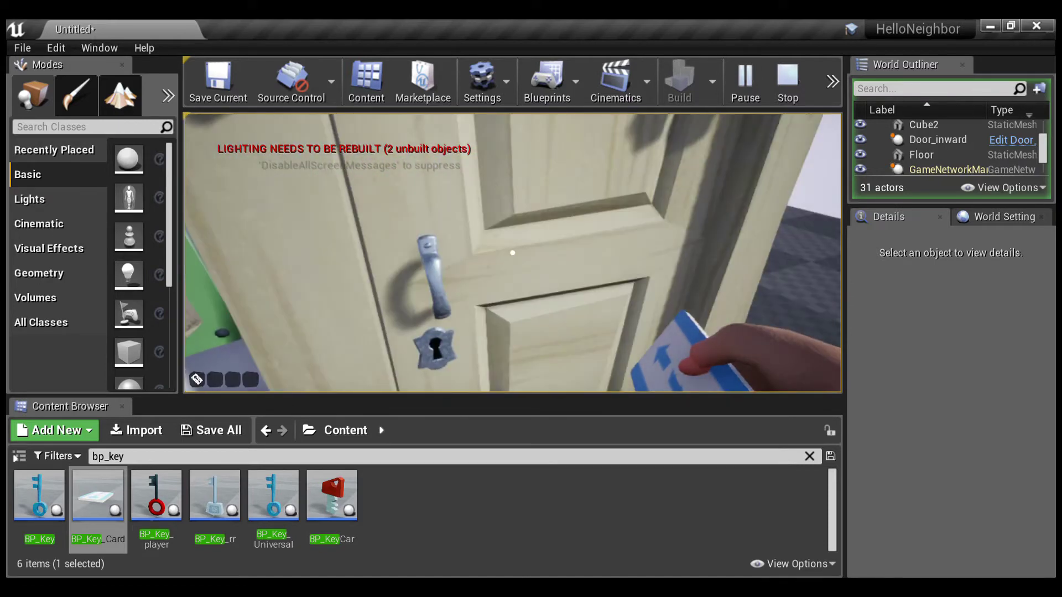
key(w)
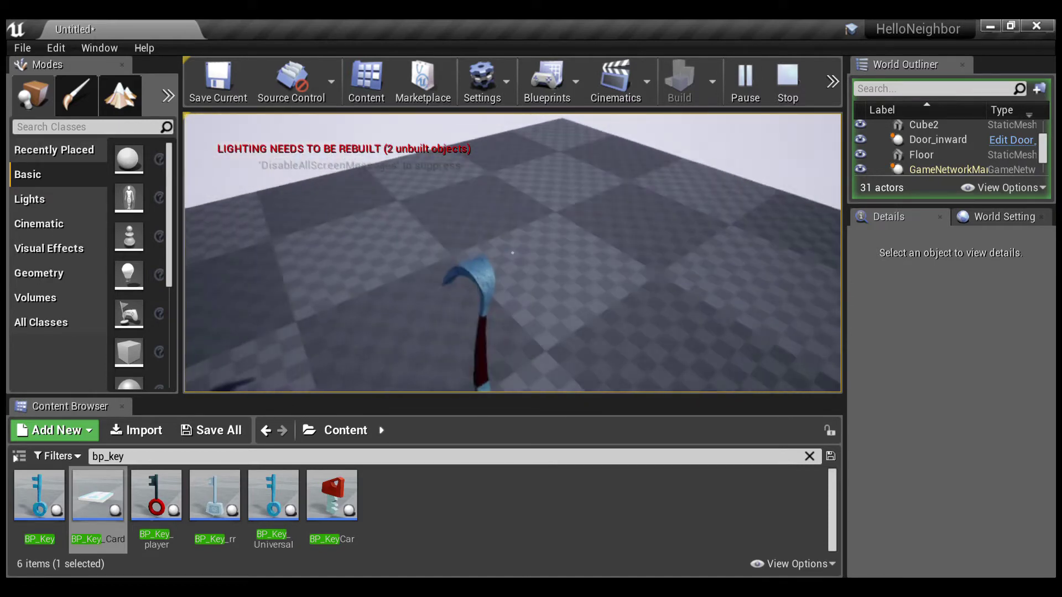
Step: Pick up the crowbar, test it on the nails around the door, inspect the open doorway and stop the play session
click(513, 253)
key(w)
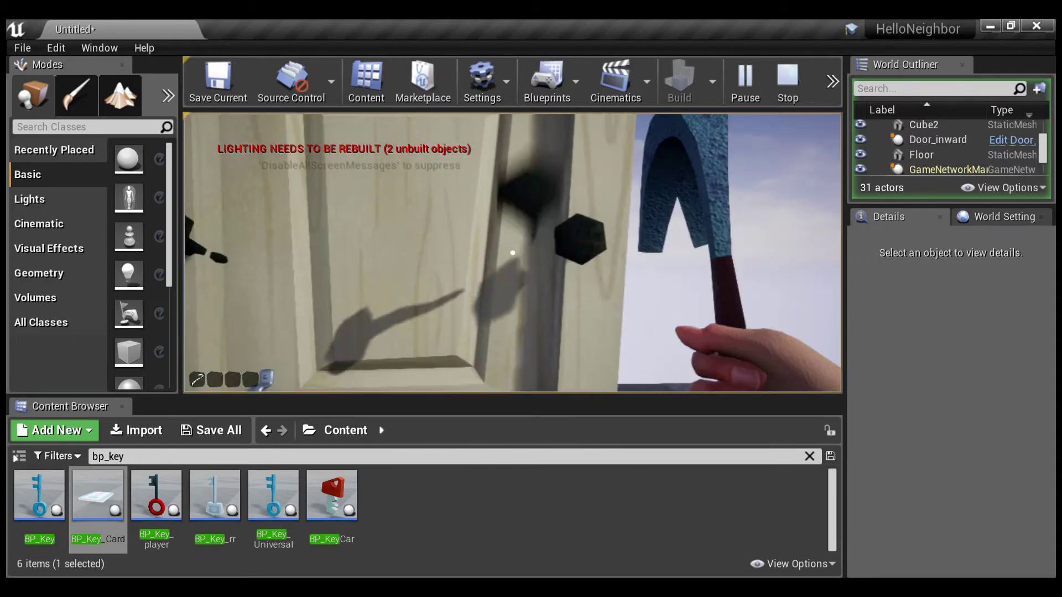
key(w)
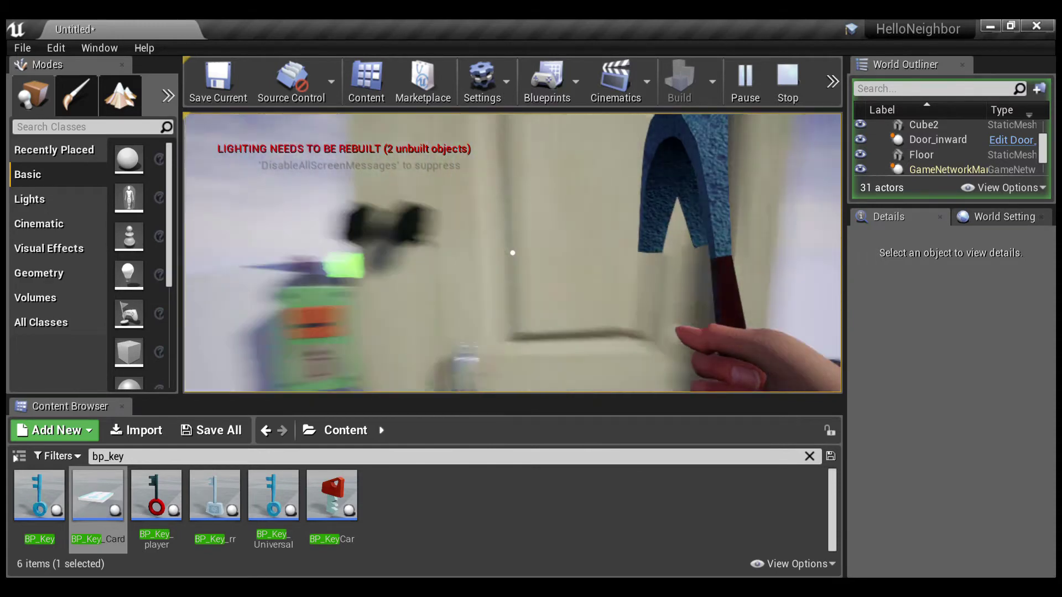
key(w)
click(513, 253)
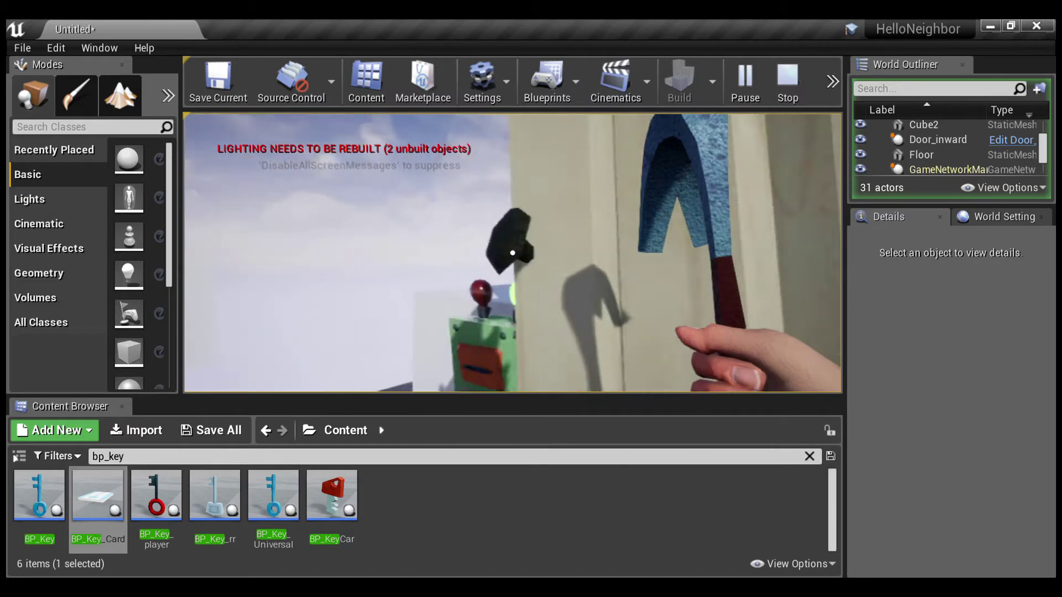
key(s)
click(512, 253)
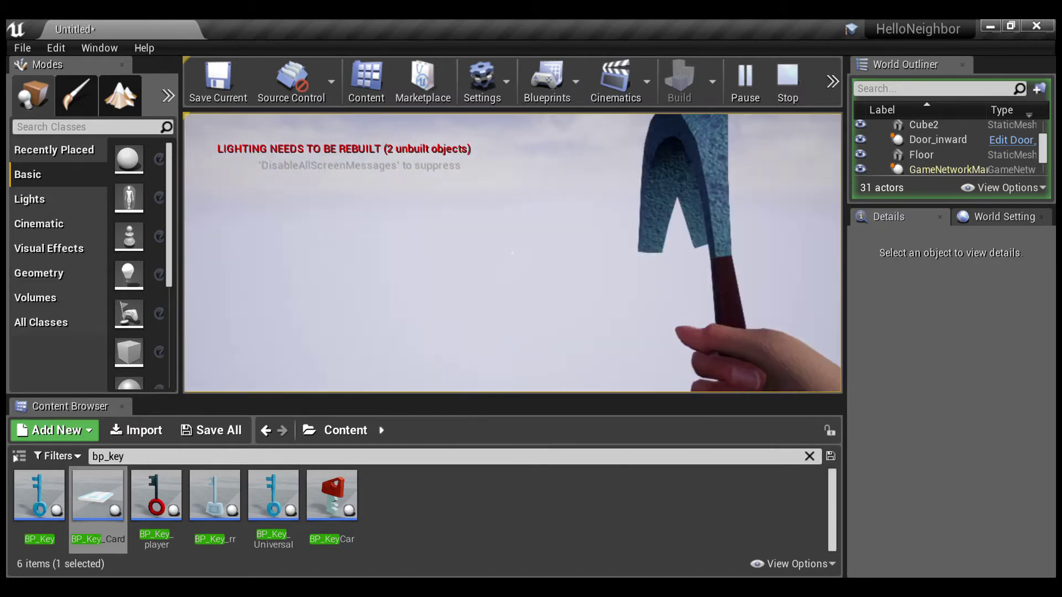
key(w)
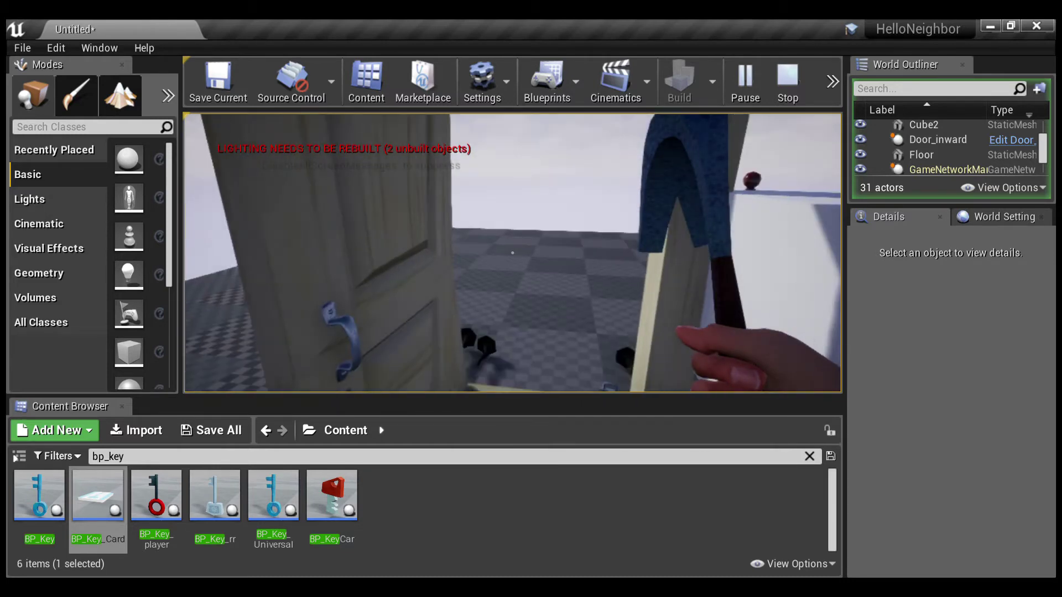
key(Escape)
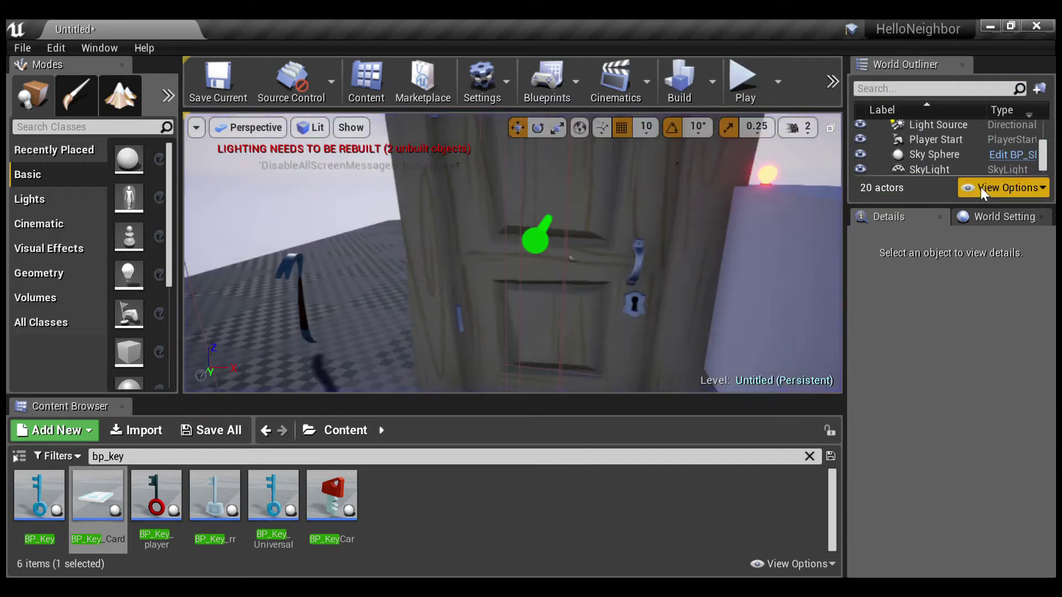
Step: Search the content for "door inward" and place a Door_inward on an empty floor area at about X 100, Y -400, Z 150
key(w)
right_drag(513, 252, 539, 255)
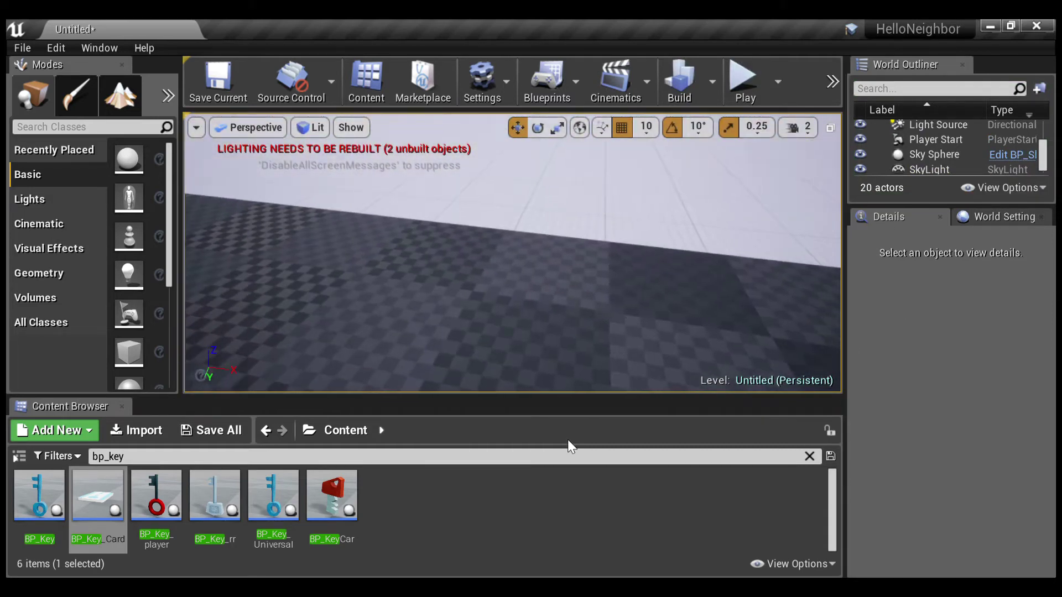
key(BackSpace)
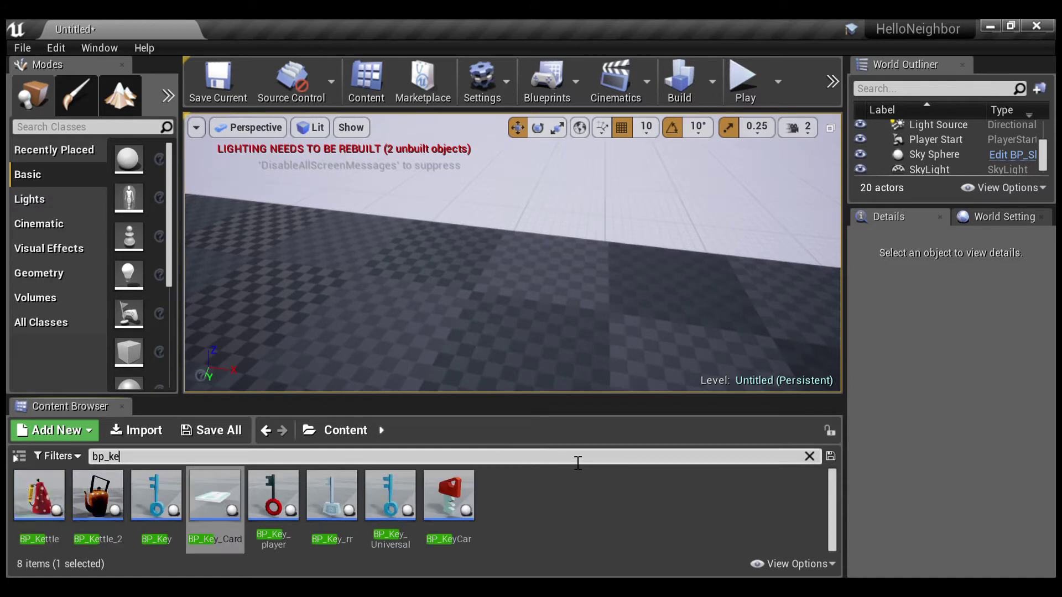
key(BackSpace)
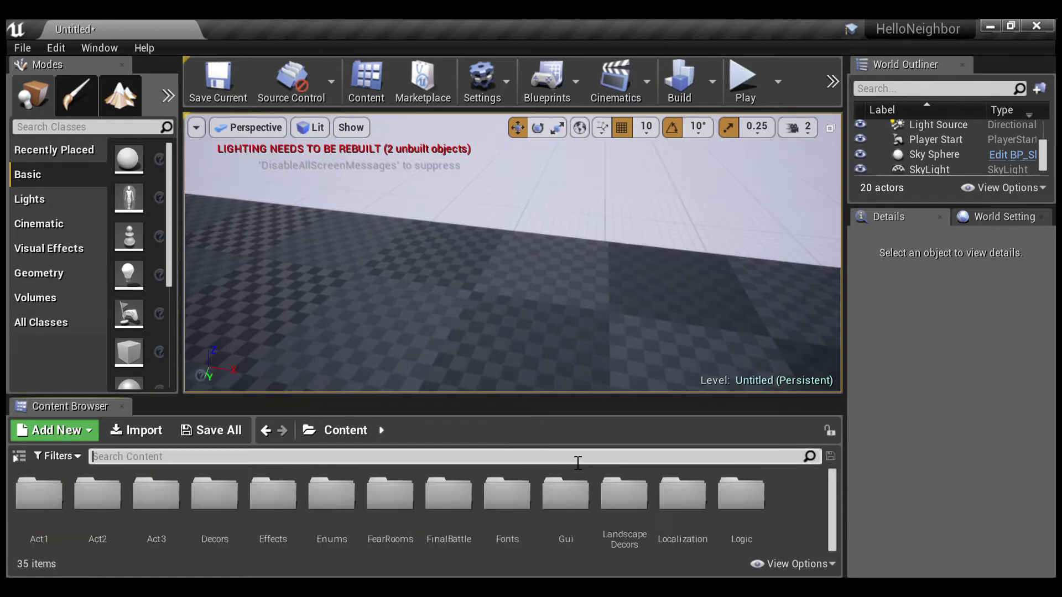
text(dooor)
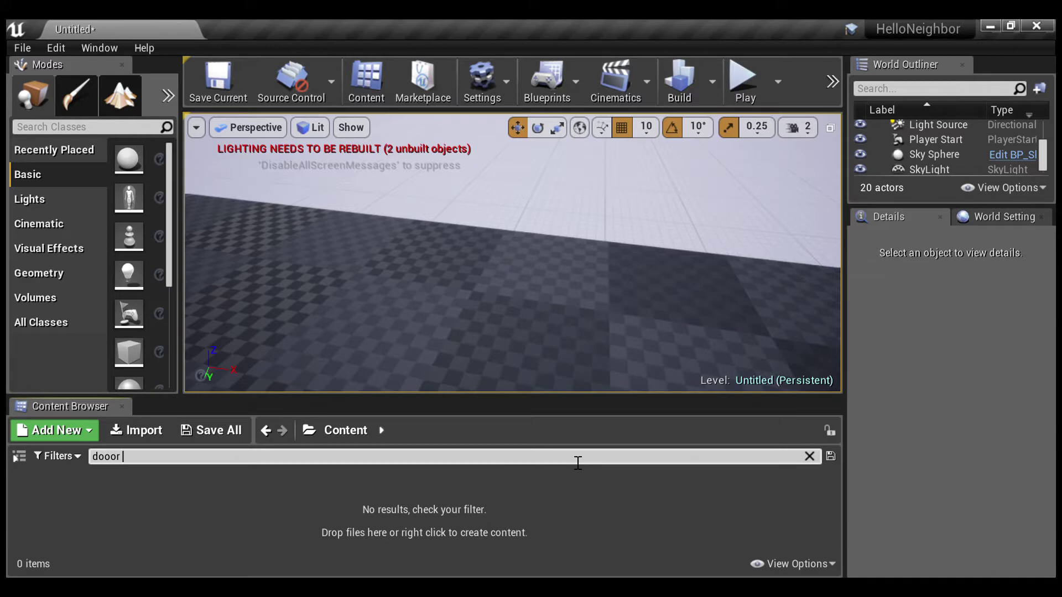
key(BackSpace)
text(r inward)
mouse_move(620, 323)
right_down()
mouse_move(634, 310)
mouse_move(636, 323)
right_up()
key(s)
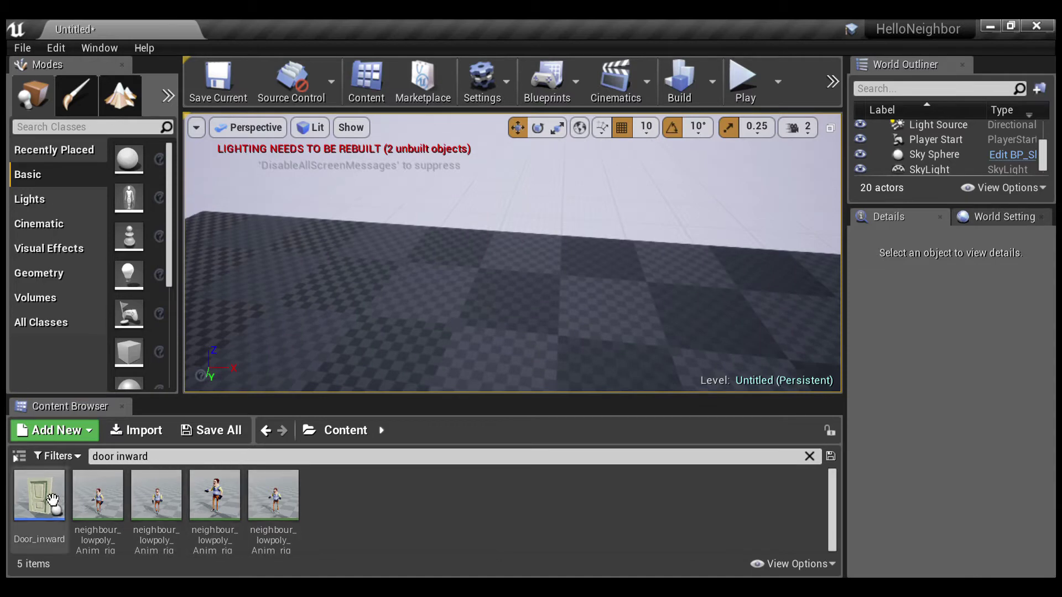
drag(468, 307, 571, 183)
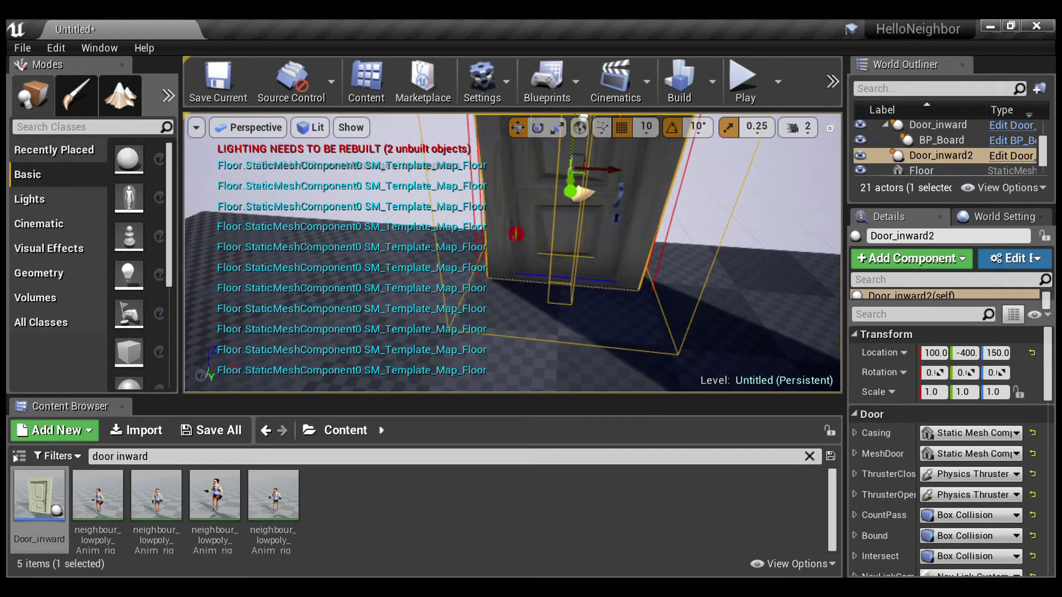
key(f)
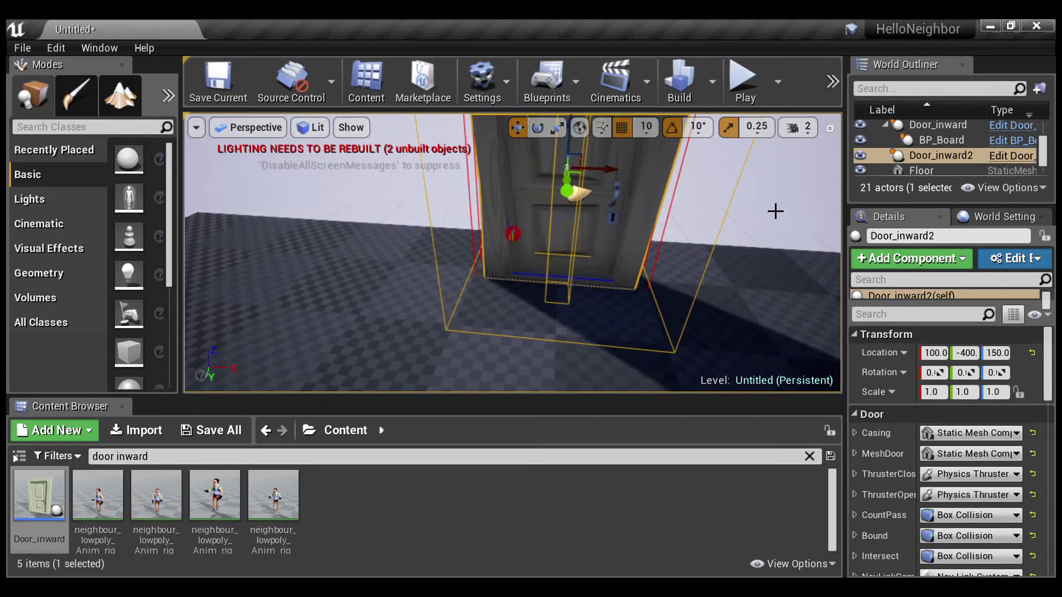
Step: Search the content for "bp_key" and place a BP_Key on the floor beside the new door at about X 350, Y -330, Z 40
click(387, 243)
right_drag(387, 243, 425, 254)
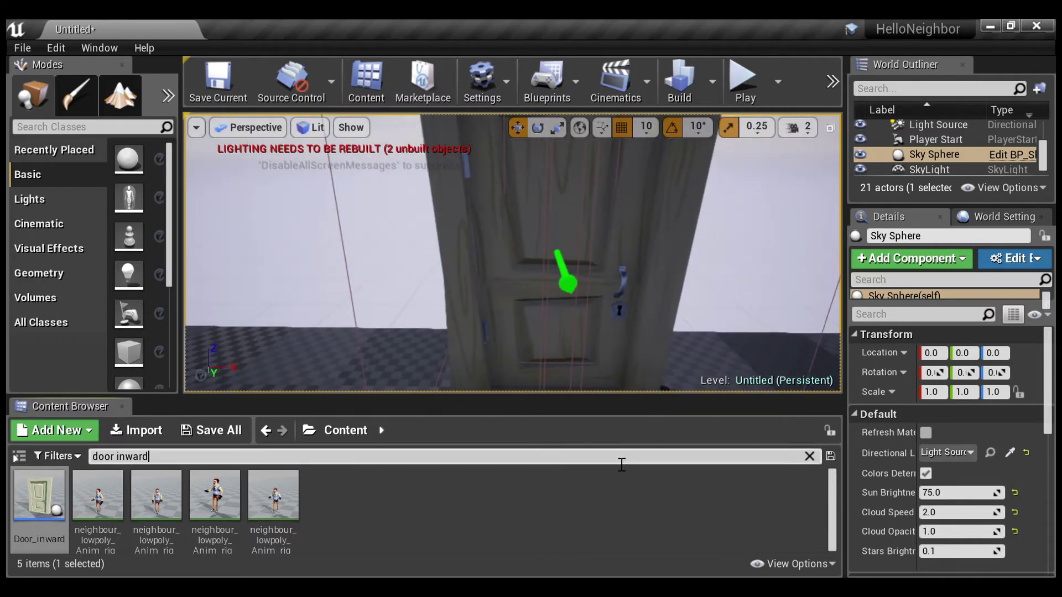
click(621, 463)
text(bp_key)
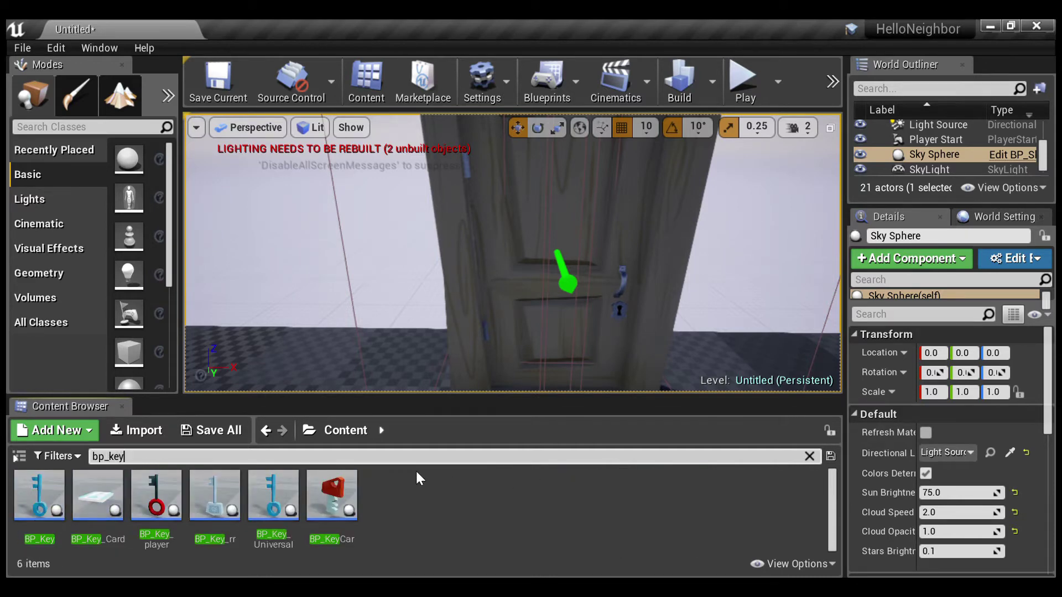
right_drag(545, 339, 603, 387)
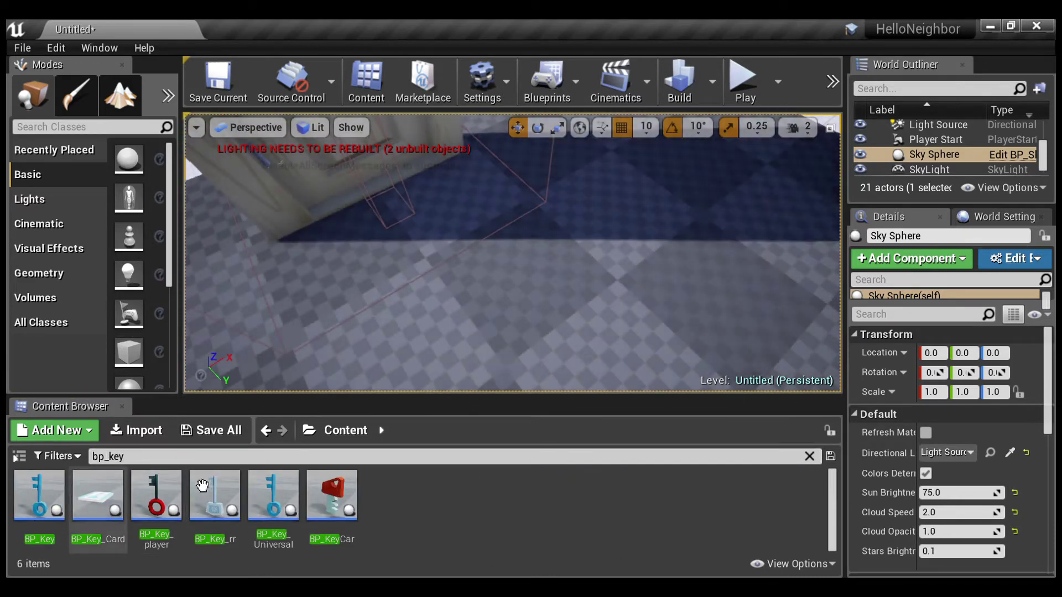
right_drag(305, 362, 263, 295)
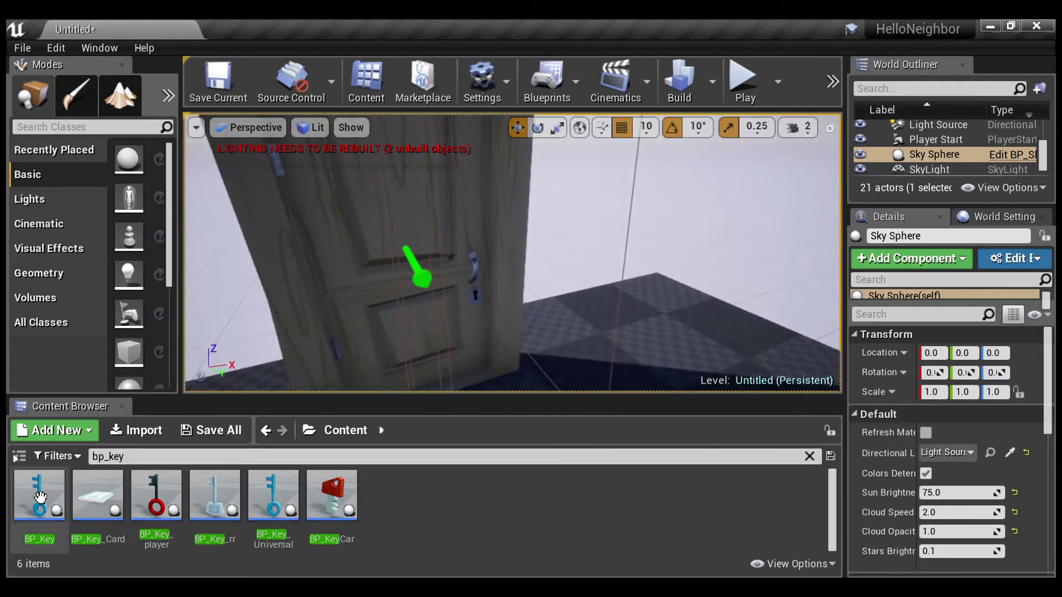
drag(39, 495, 692, 365)
right_drag(692, 365, 780, 398)
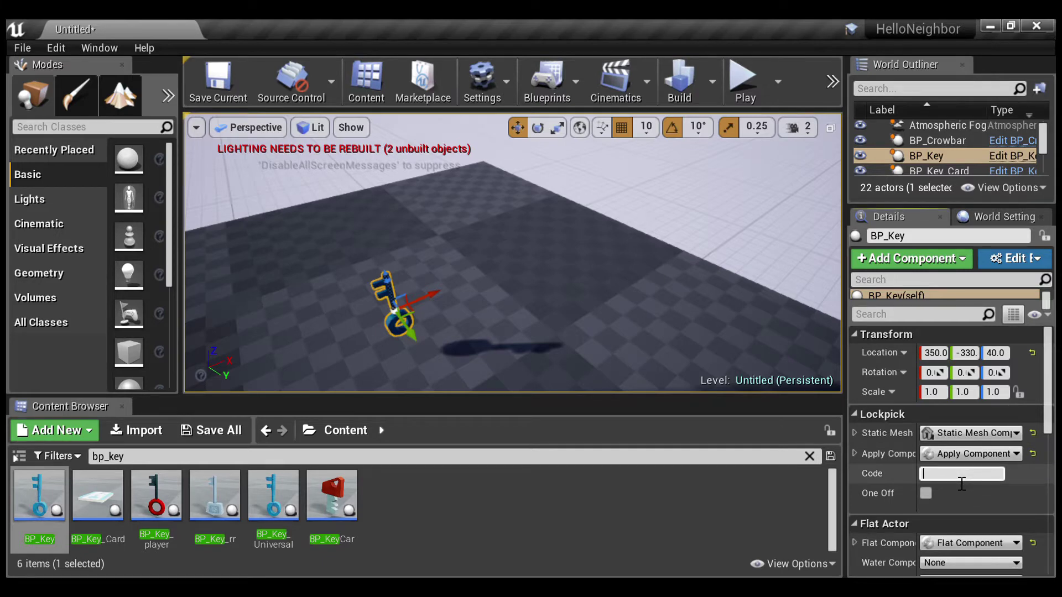
Step: Search the content for "red" and apply the dl_bulb_On_red_Inst material to the placed key
click(687, 255)
right_drag(687, 255, 644, 254)
key(w)
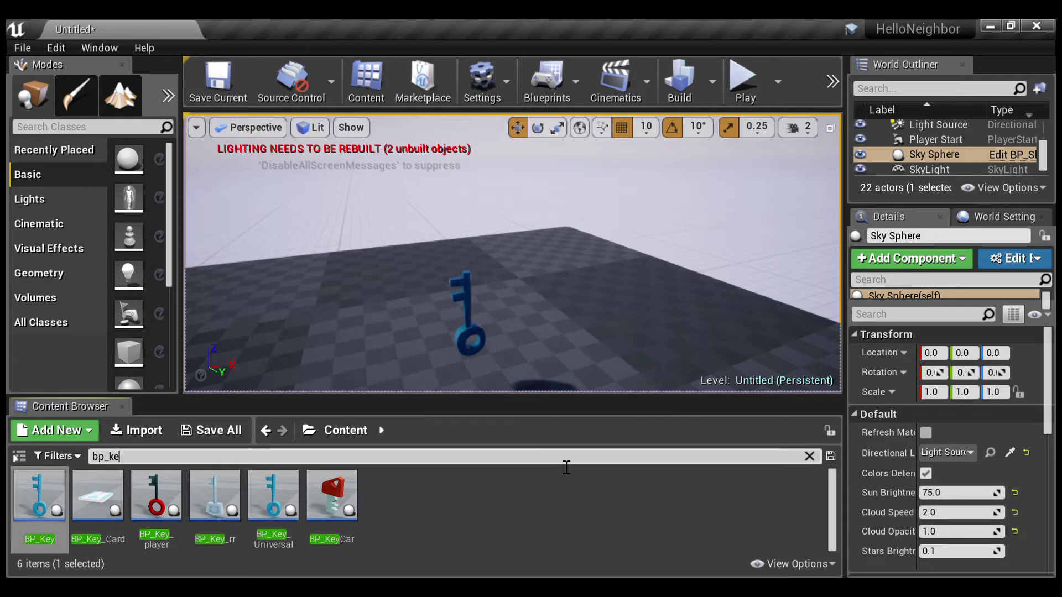
key(BackSpace)
key(BackSpace)
key(BackSpace)
key(BackSpace)
key(BackSpace)
text(red)
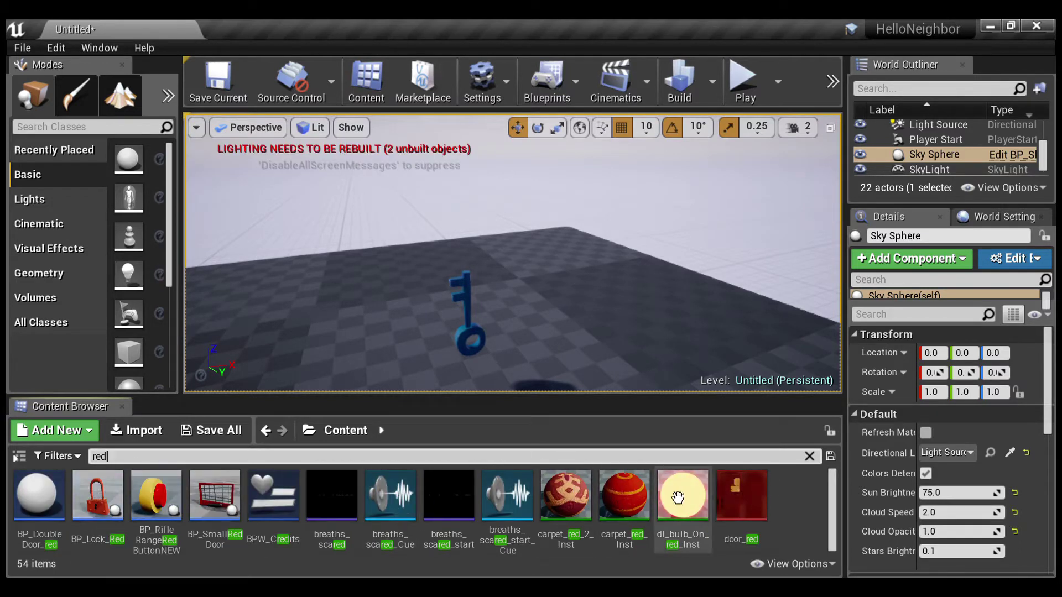
click(700, 508)
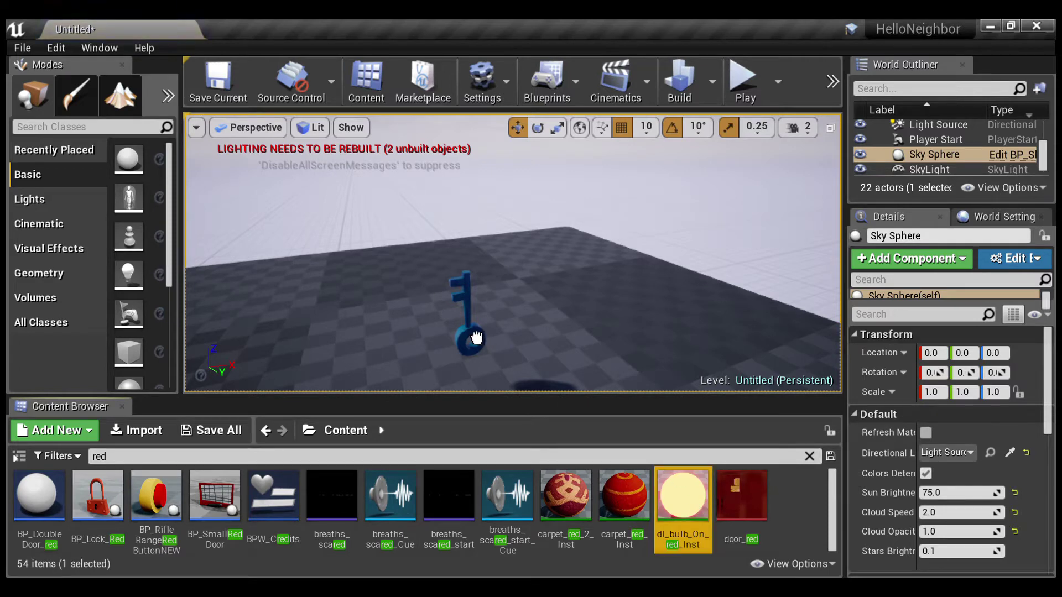
drag(477, 338, 477, 337)
Step: Search the content for "bp_lock" and place a BP_Lock_Yellow near the new door's handle at about X 150, Y -280, Z 110
right_drag(476, 338, 430, 414)
key(w)
key(s)
key(d)
key(a)
key(w)
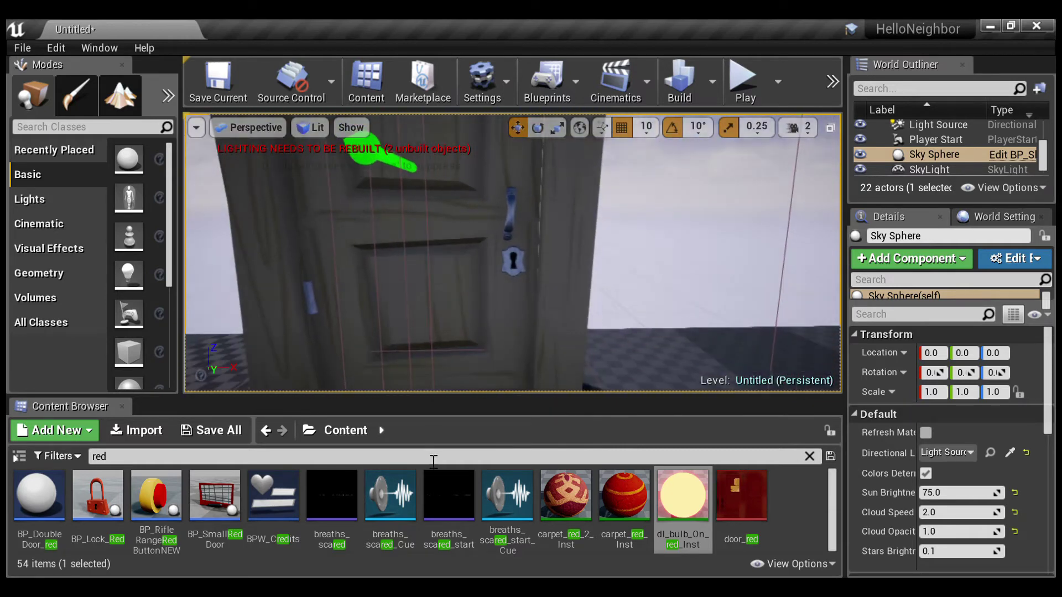
key(BackSpace)
key(BackSpace)
key(BackSpace)
text(b)
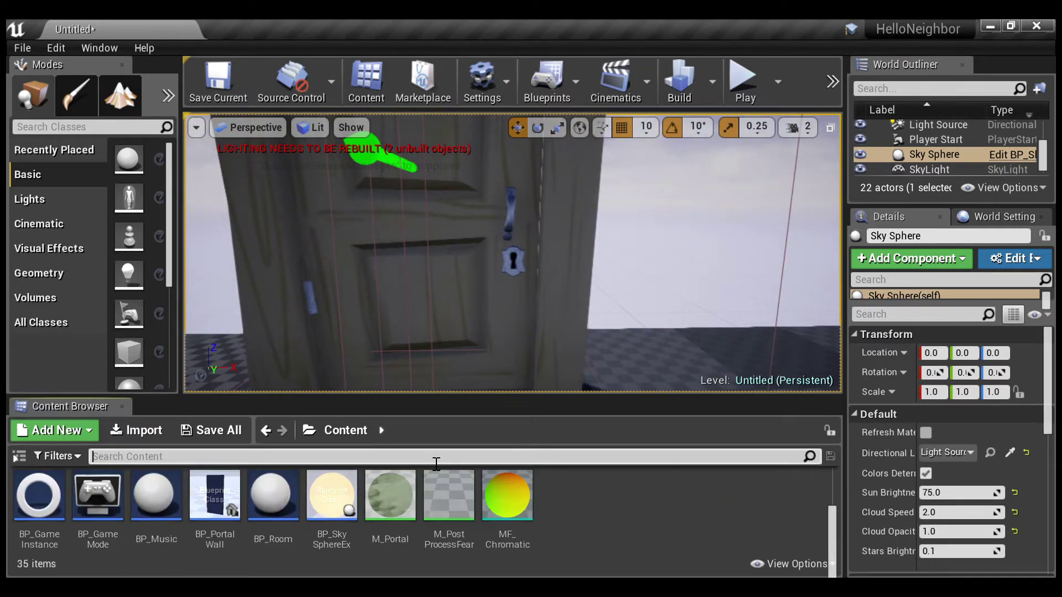
text(p_lock)
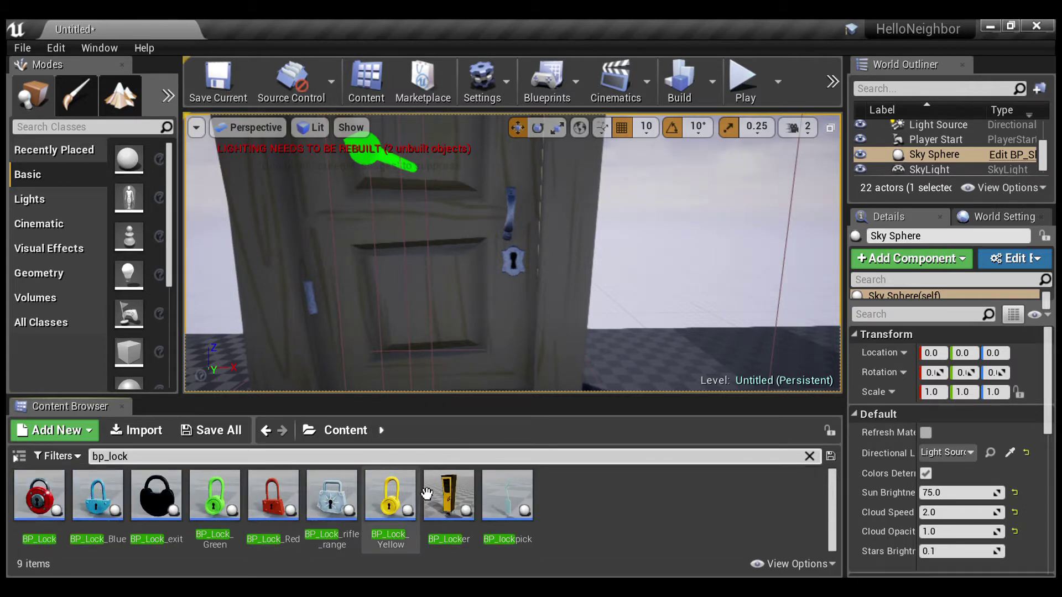
drag(407, 515, 511, 308)
Step: Move the yellow lock along the Y axis to about -390 so it sits against the door's handle
right_drag(511, 309, 444, 299)
key(d)
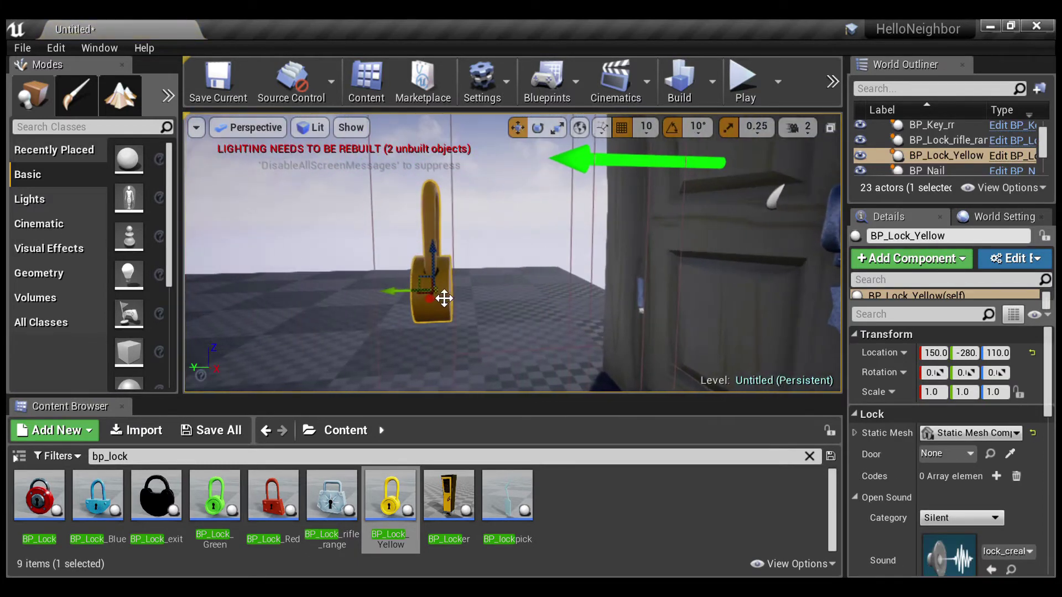
drag(397, 291, 809, 292)
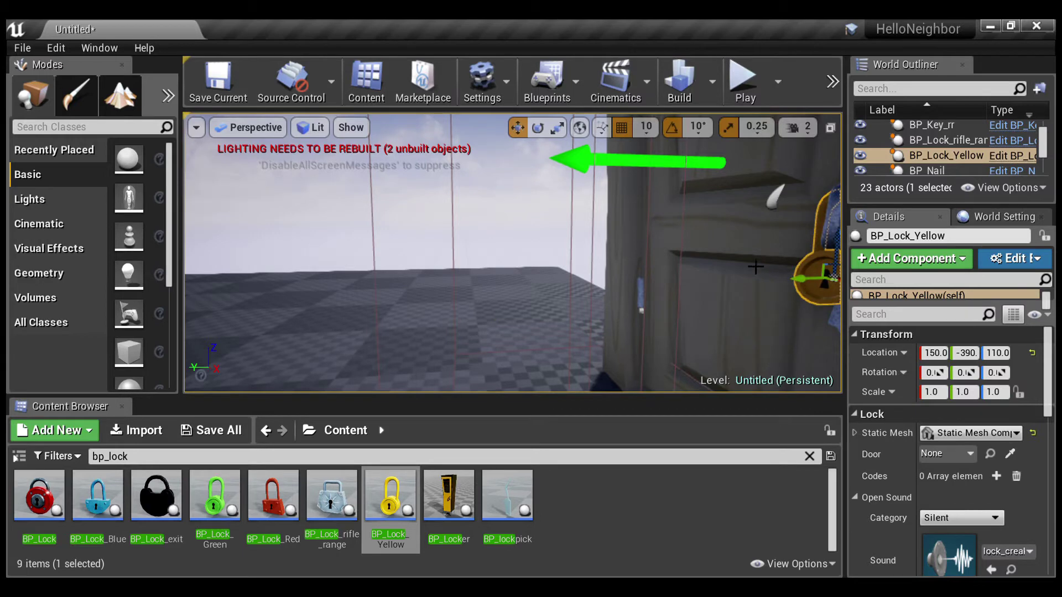
Step: Lower the yellow lock to Z 100 so it hangs from the new door's handle
right_drag(809, 292, 832, 293)
key(d)
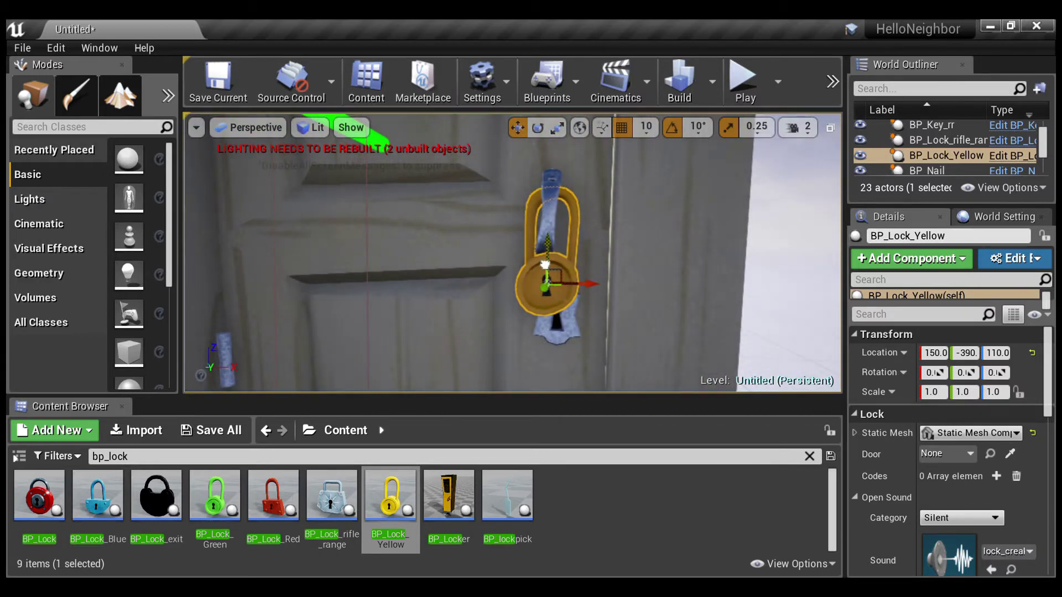
right_drag(545, 264, 645, 267)
click(735, 284)
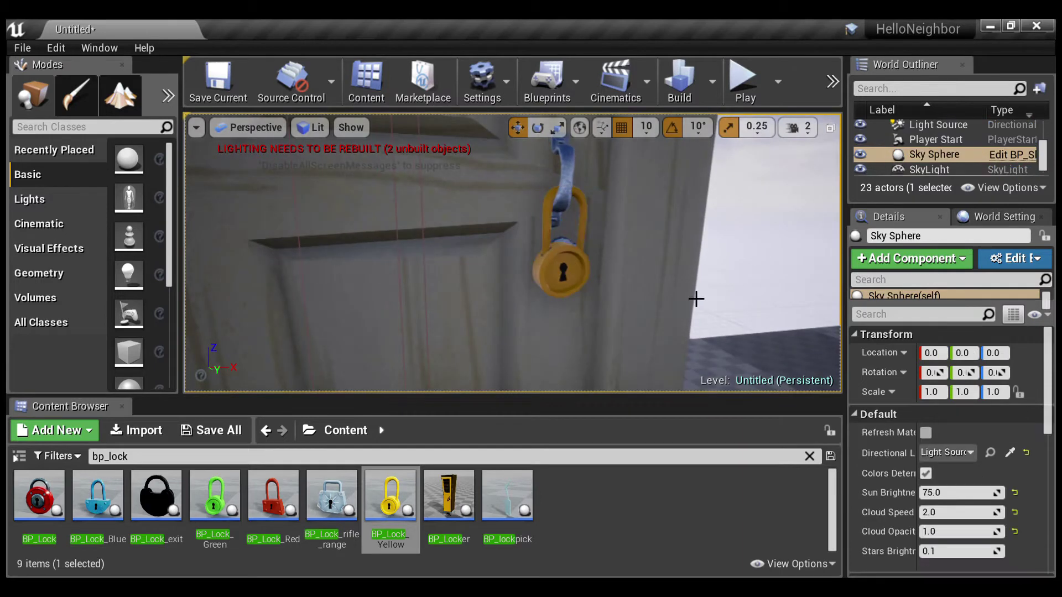
right_drag(597, 222, 590, 247)
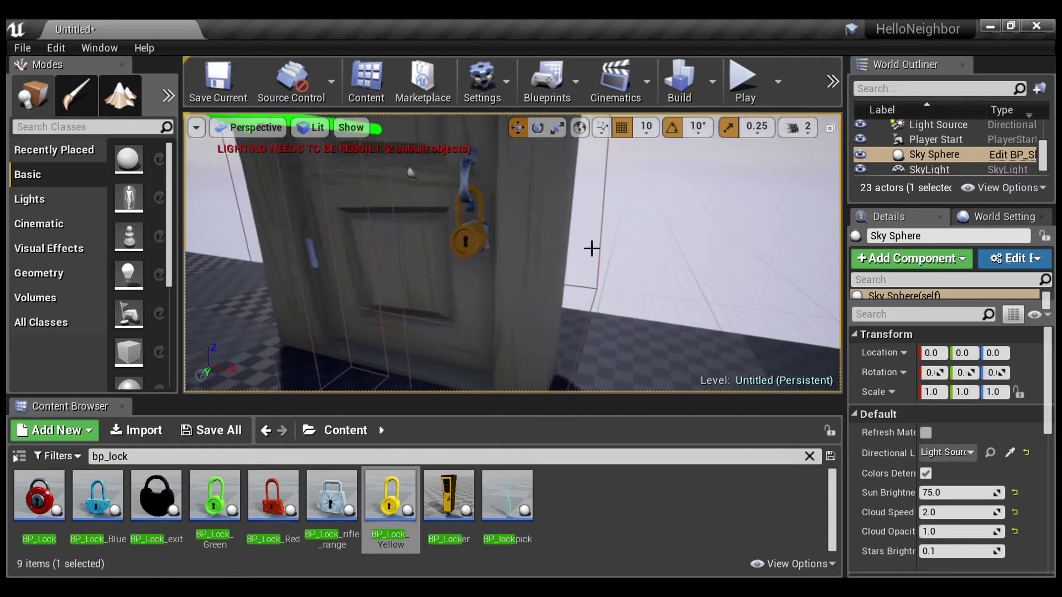
click(476, 248)
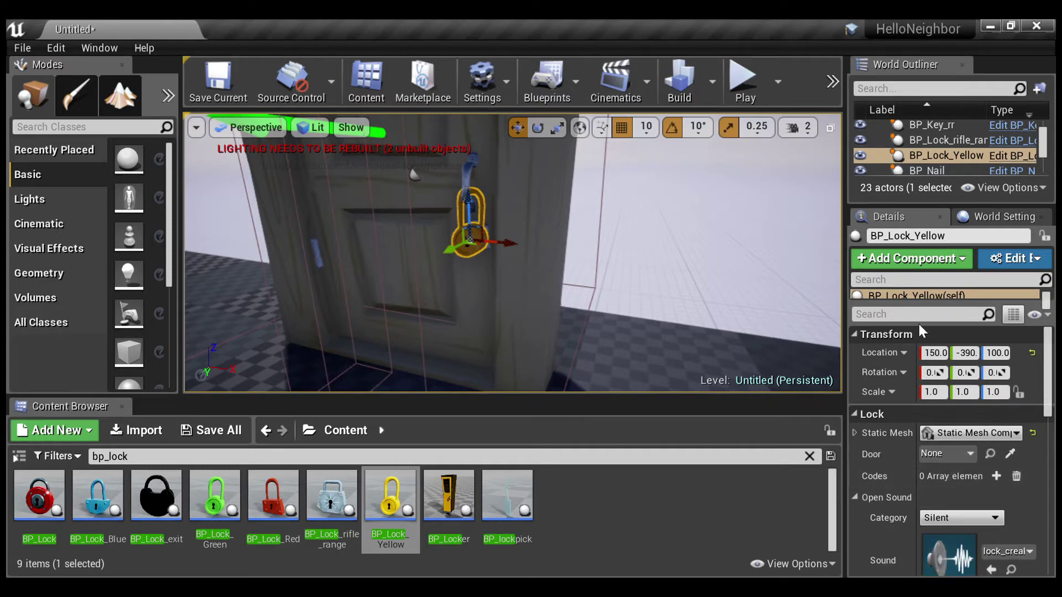
Step: Set the yellow lock's Door to the new Door_inward and add an entry to its Codes array
click(881, 276)
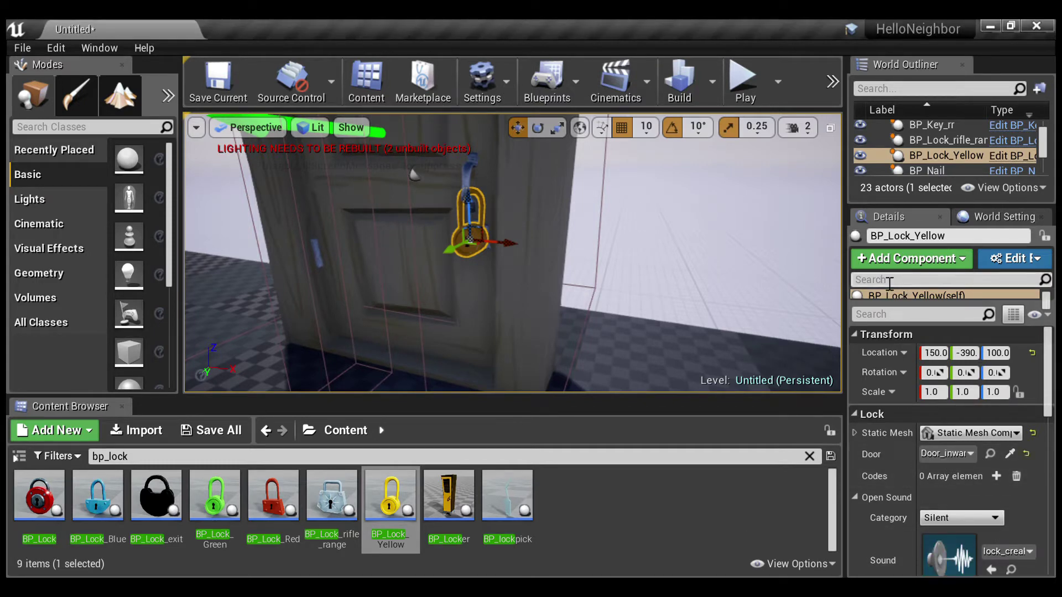
right_drag(667, 353, 665, 401)
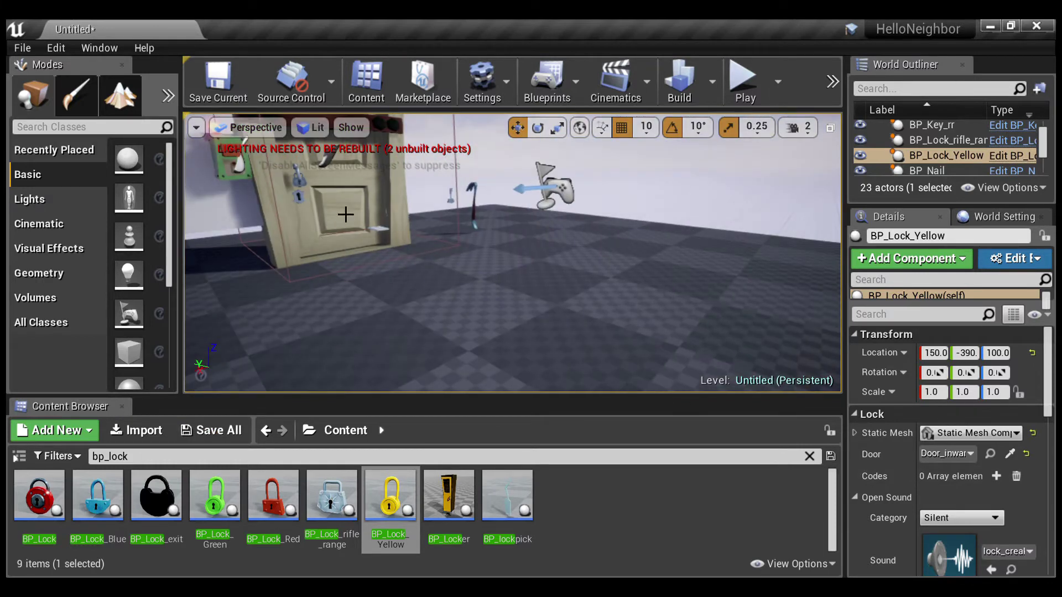
key(f)
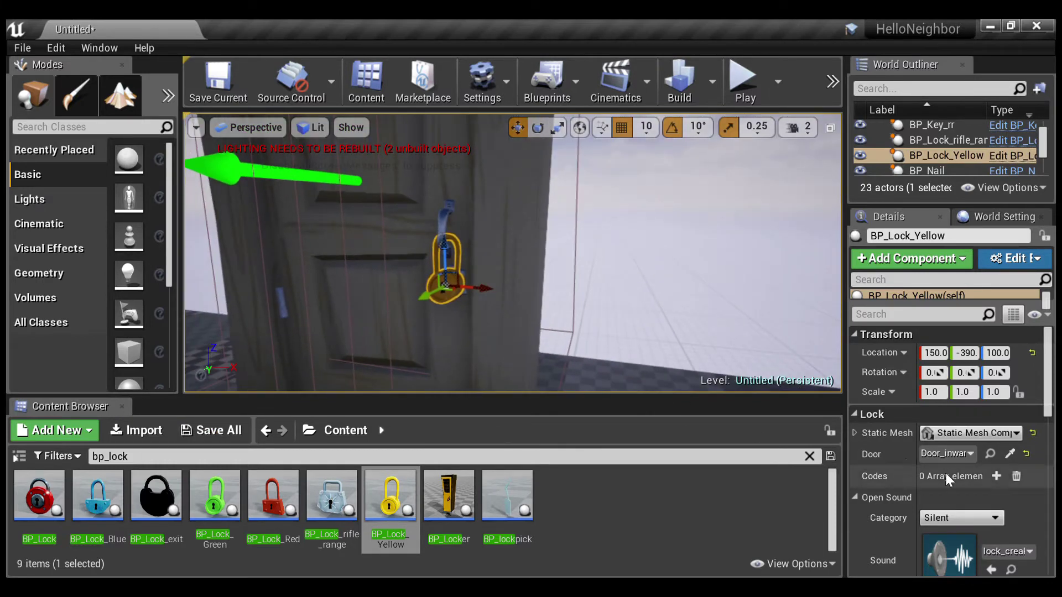
click(995, 476)
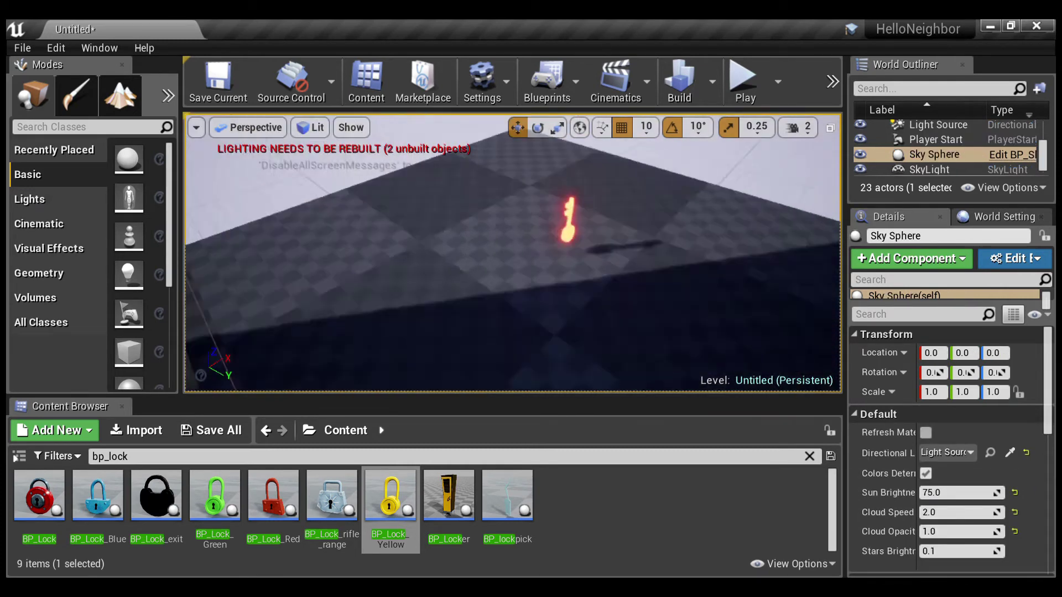
scroll(513, 252, up, 3)
right_drag(512, 252, 420, 219)
mouse_move(661, 302)
right_down()
mouse_move(683, 354)
mouse_move(661, 302)
right_up()
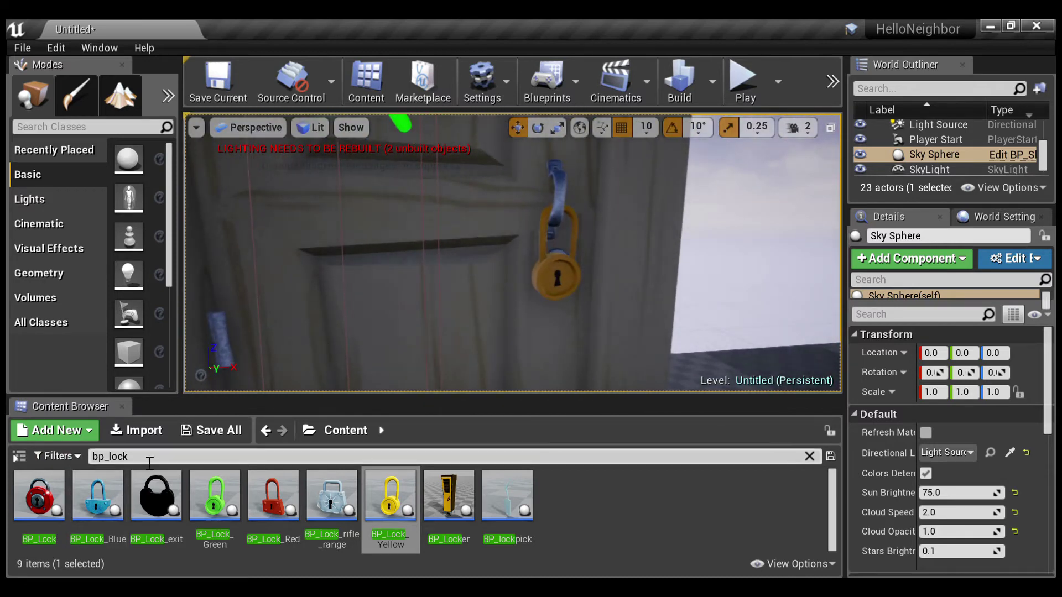
Step: Search the content for "red" and apply the dl_bulb_On_red_Inst material to the yellow lock's body and shackle
text(l)
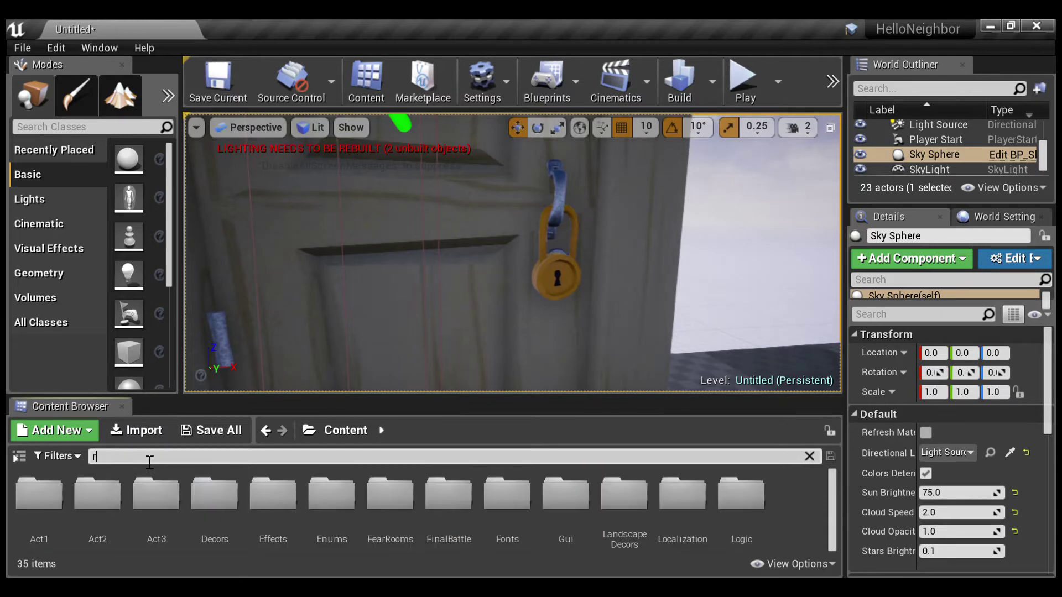
text(ed)
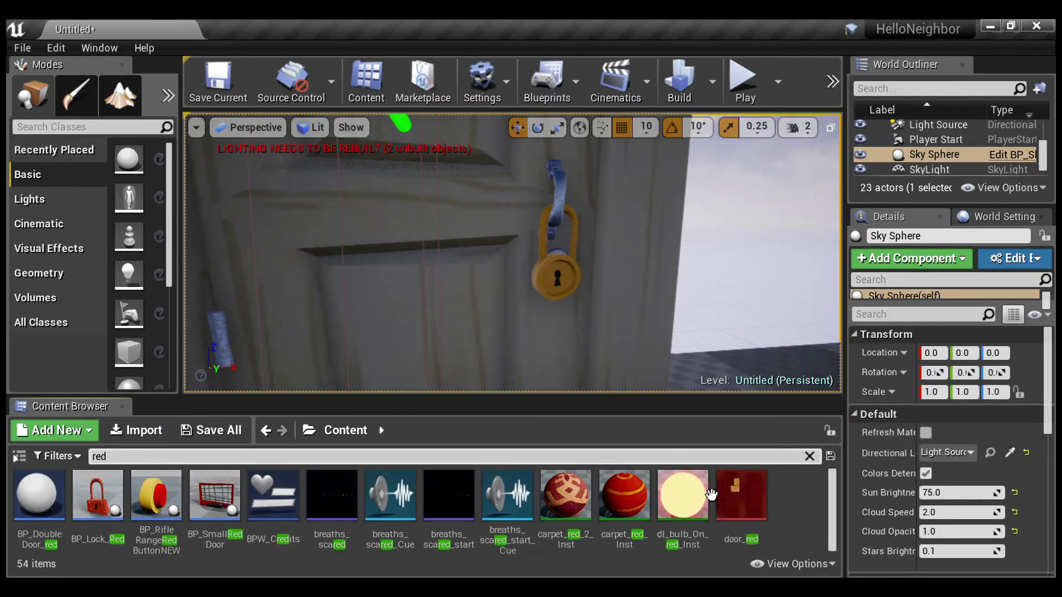
click(699, 503)
click(545, 292)
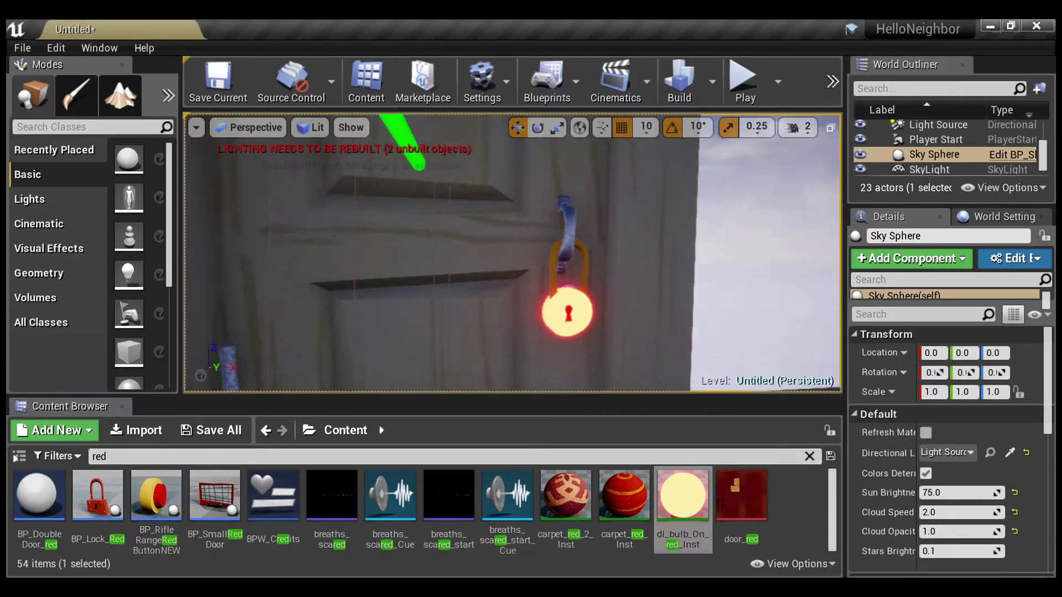
key(f)
click(541, 291)
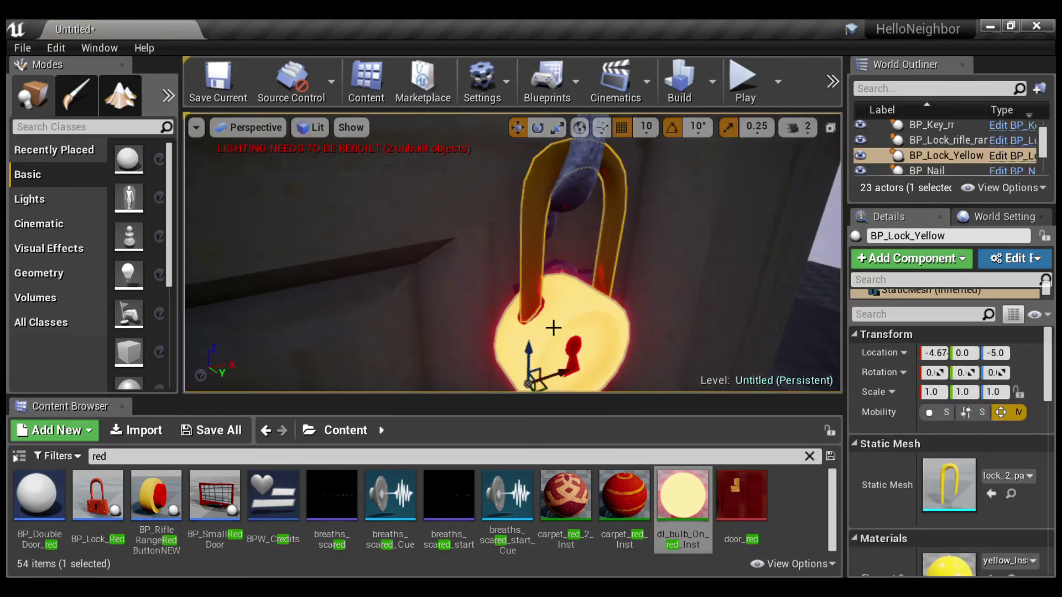
drag(749, 536, 950, 564)
key(s)
right_drag(764, 218, 763, 219)
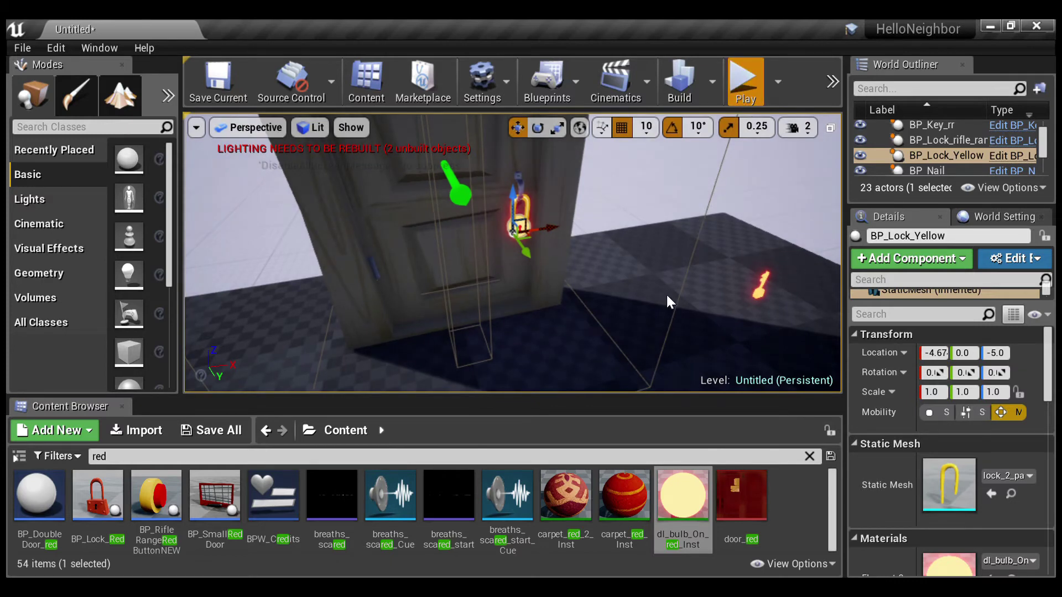
Step: Play-test the level by picking up the red key and unlocking the padlocked door, and end the test
key(alt+p)
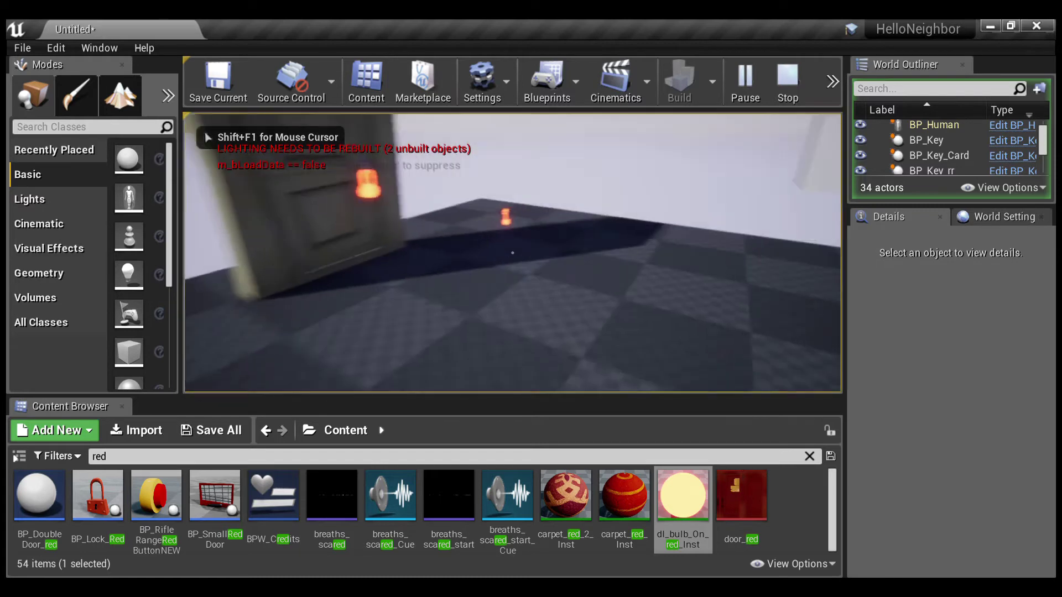
click(512, 252)
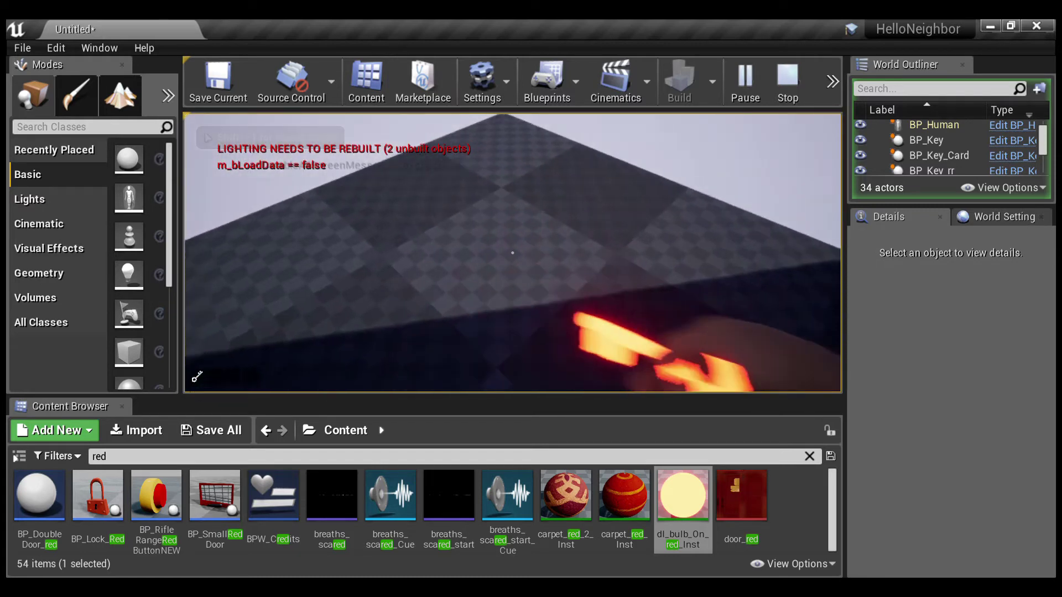
click(513, 253)
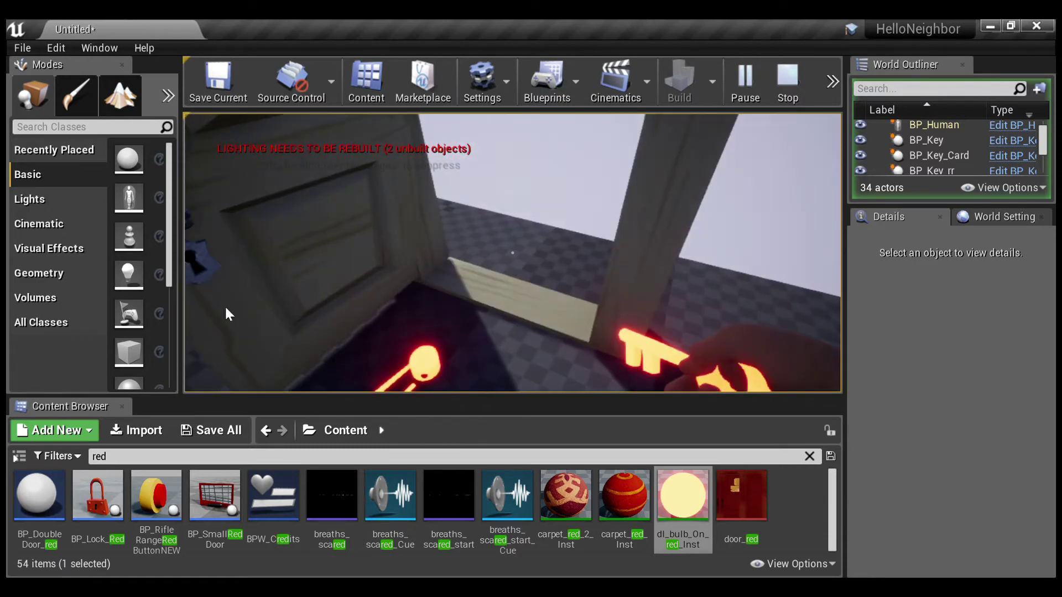
key(Escape)
Step: Search the content for "bp_board" and place a BP_Board in front of the door at about X 90, Y -280, Z 170
right_drag(664, 216, 664, 216)
click(663, 215)
mouse_move(635, 264)
right_down()
mouse_move(680, 285)
mouse_move(641, 260)
mouse_move(635, 235)
mouse_move(635, 265)
right_up()
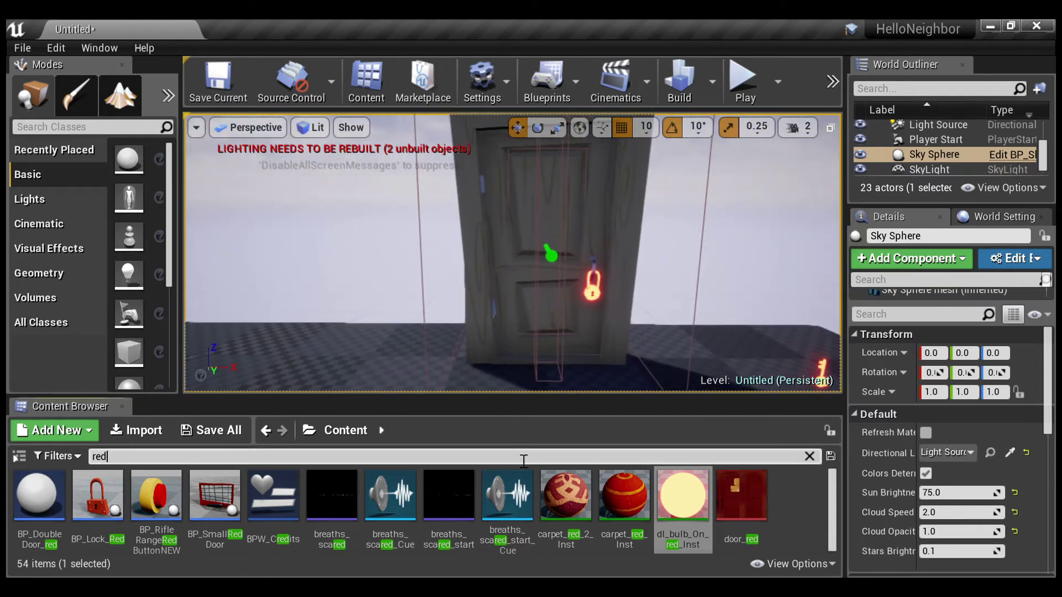
key(BackSpace)
key(BackSpace)
key(BackSpace)
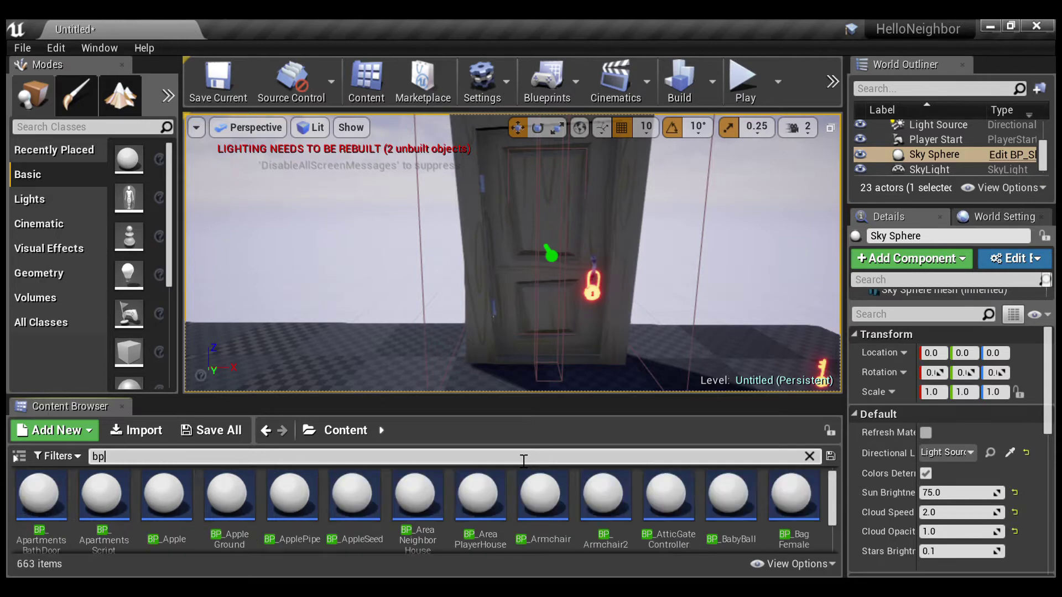
text(b)
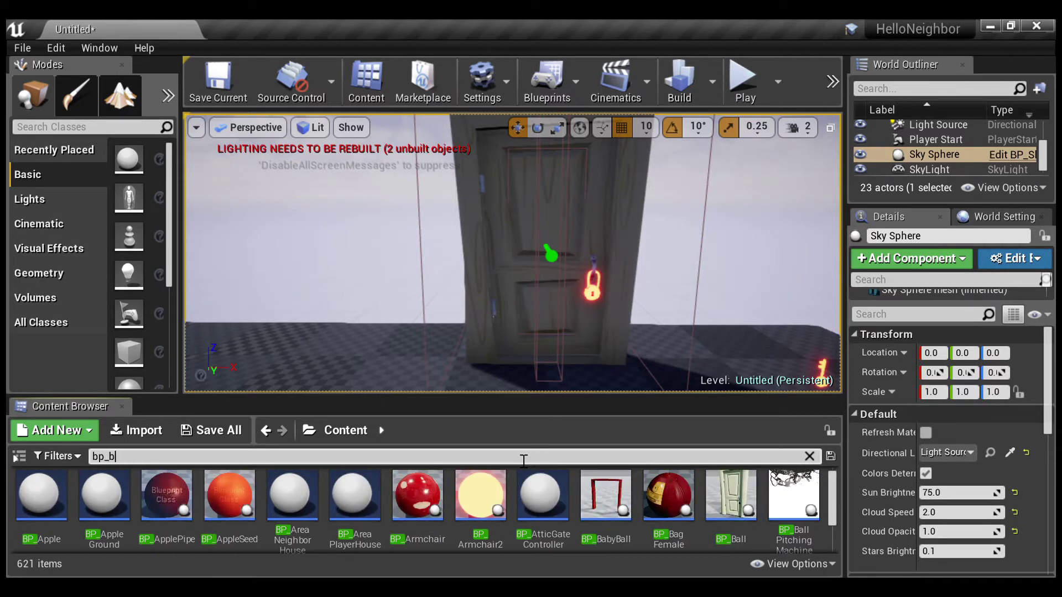
text(oard)
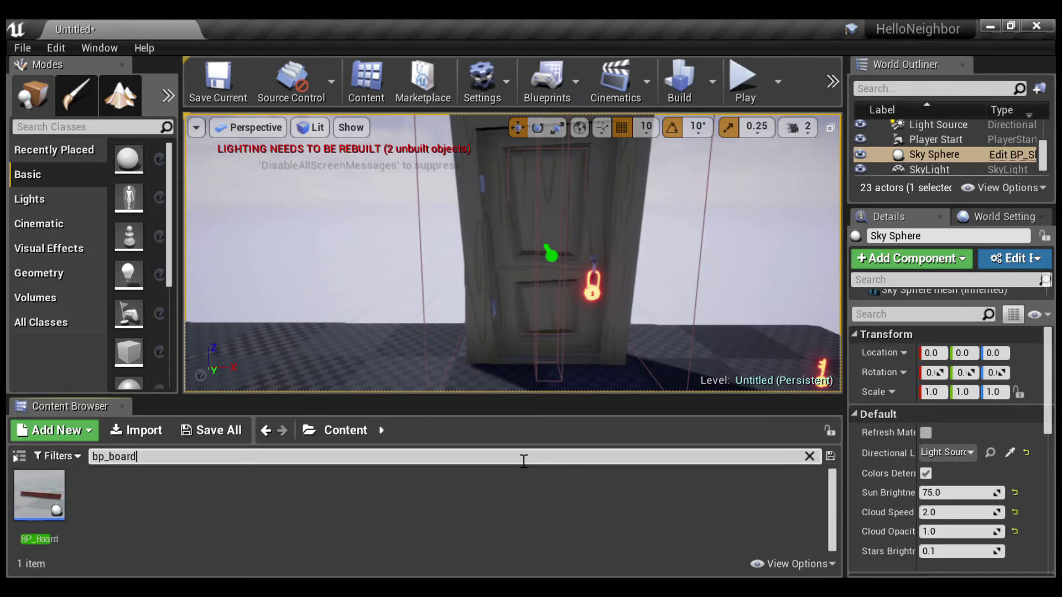
drag(41, 495, 553, 254)
scroll(554, 253, up, 3)
Step: Set the board's Y rotation to 40 degrees and move it against the door at about X 100, Y -380, Z 180
click(967, 373)
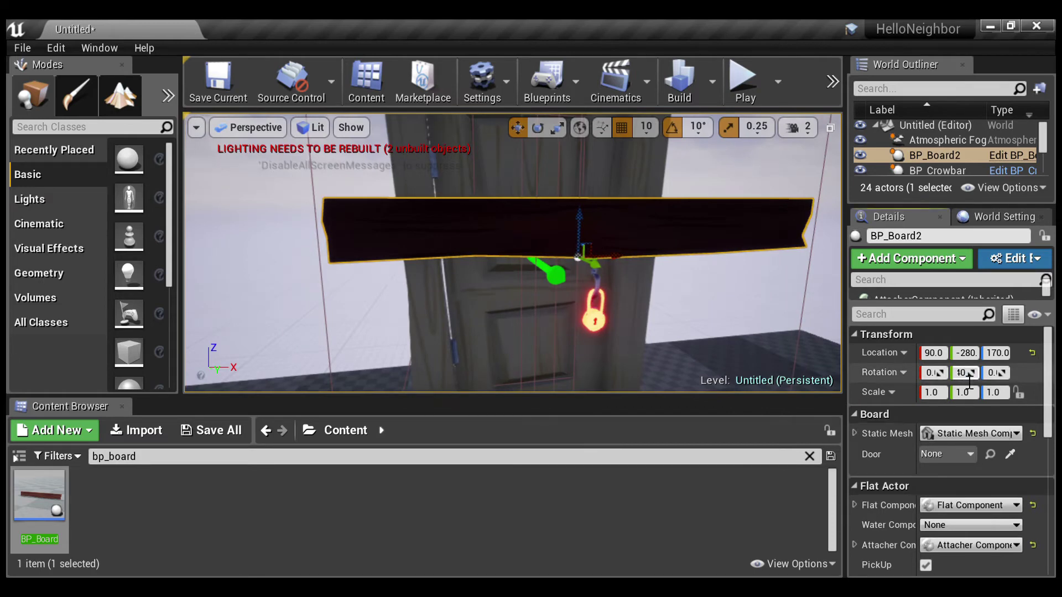
key(Return)
right_drag(624, 228, 725, 227)
key(s)
key(a)
drag(570, 284, 407, 244)
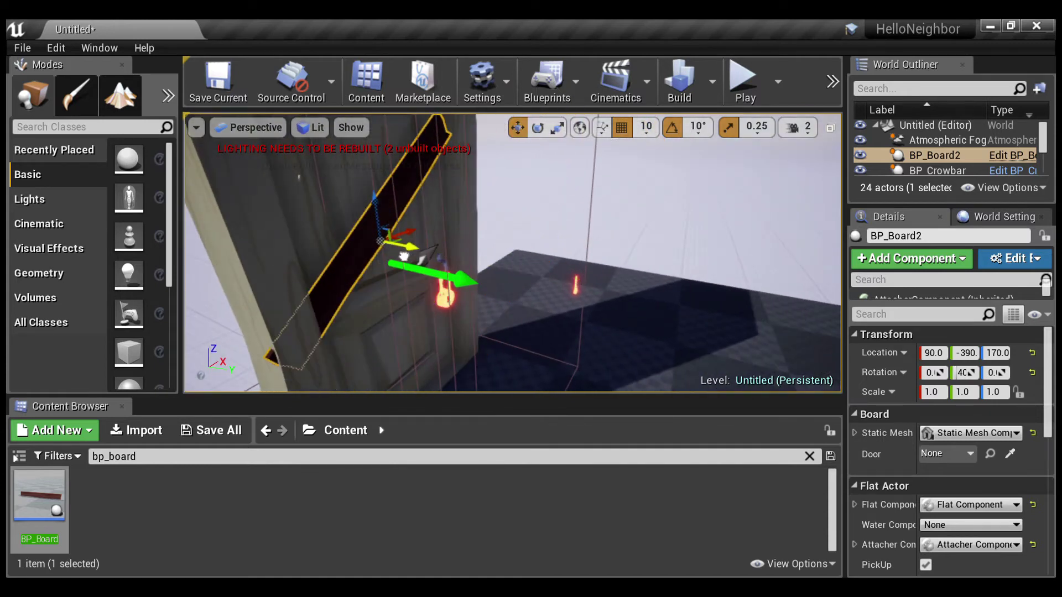
right_drag(415, 244, 395, 243)
key(d)
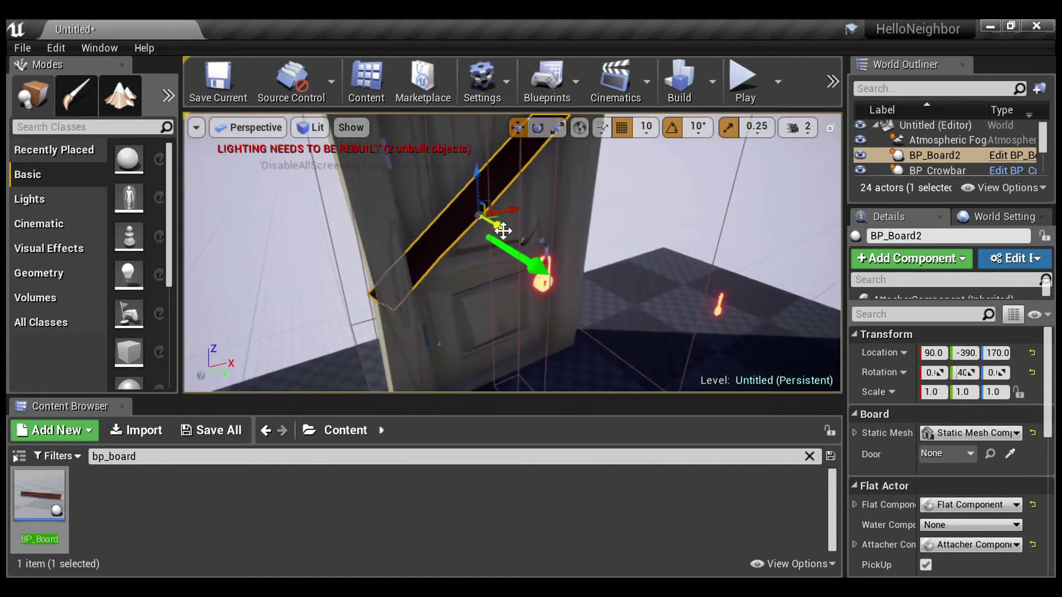
drag(494, 225, 501, 226)
key(d)
right_drag(502, 227, 449, 206)
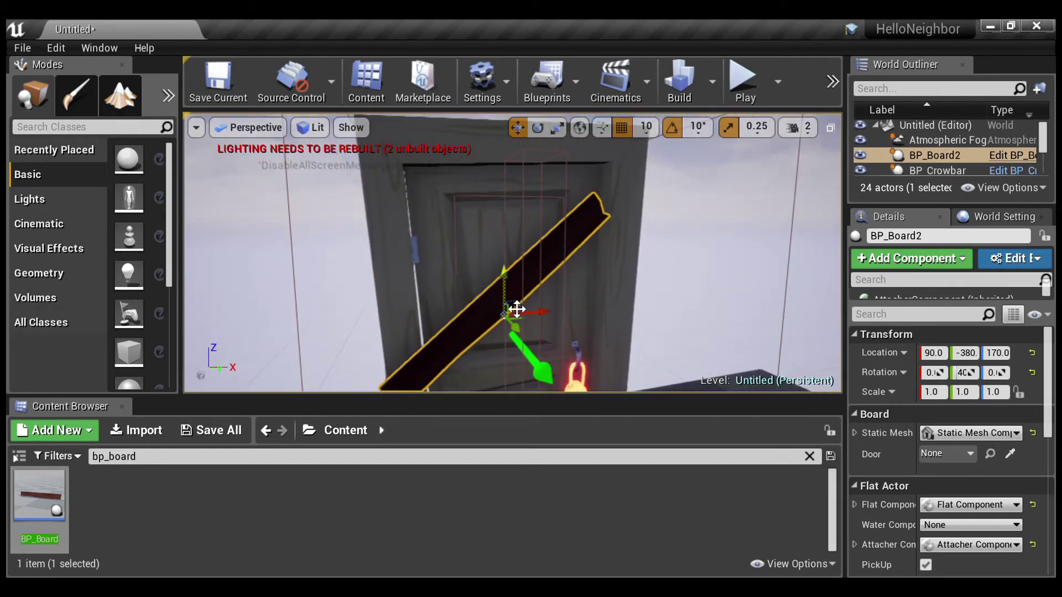
drag(529, 317, 516, 271)
Step: Search the content for "bp_nails"
click(687, 274)
right_drag(687, 274, 608, 304)
key(w)
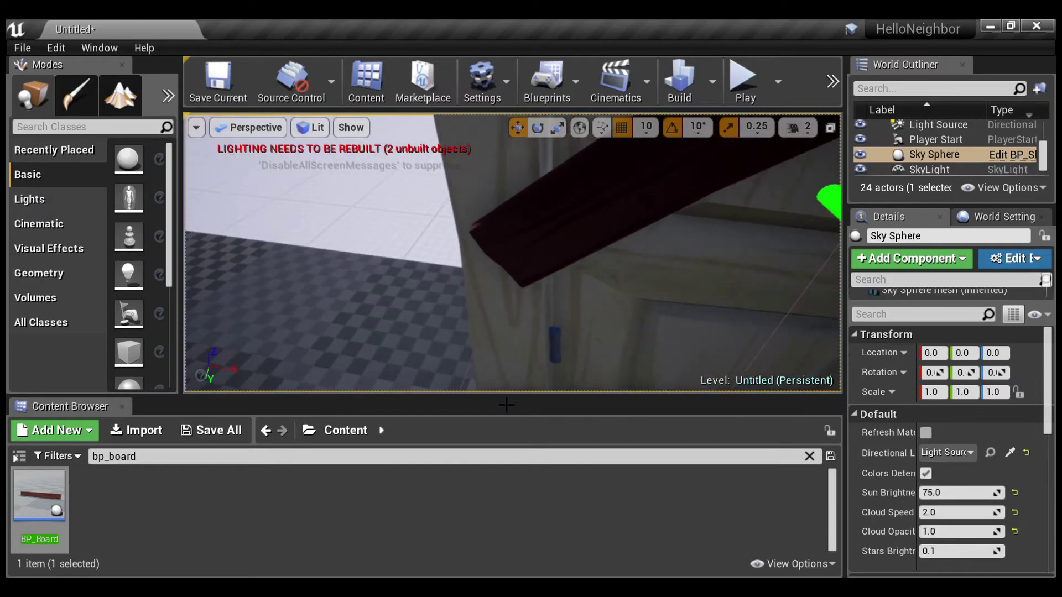
click(439, 452)
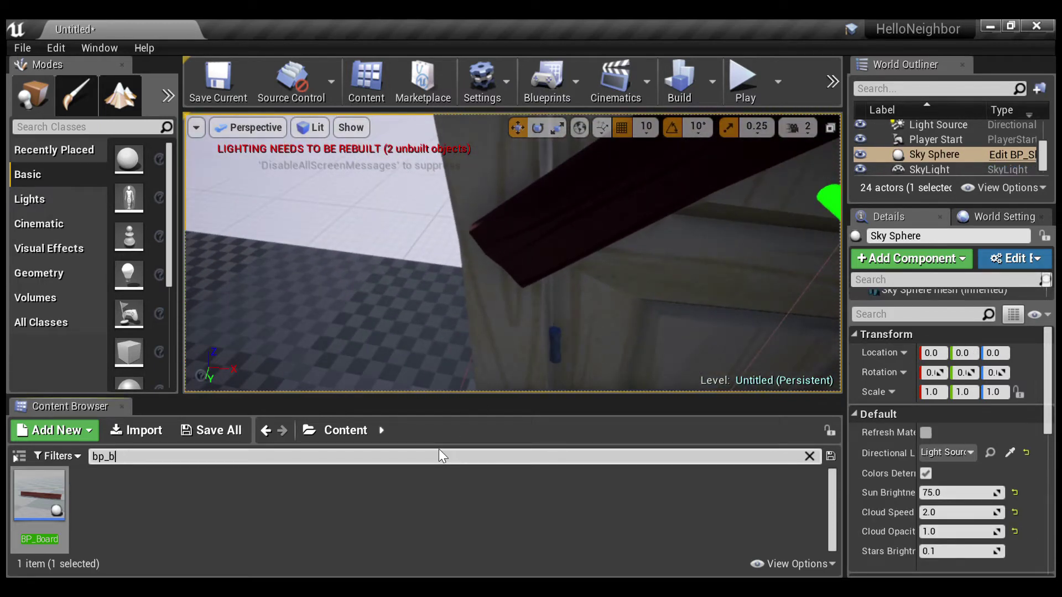
key(BackSpace)
text(nails)
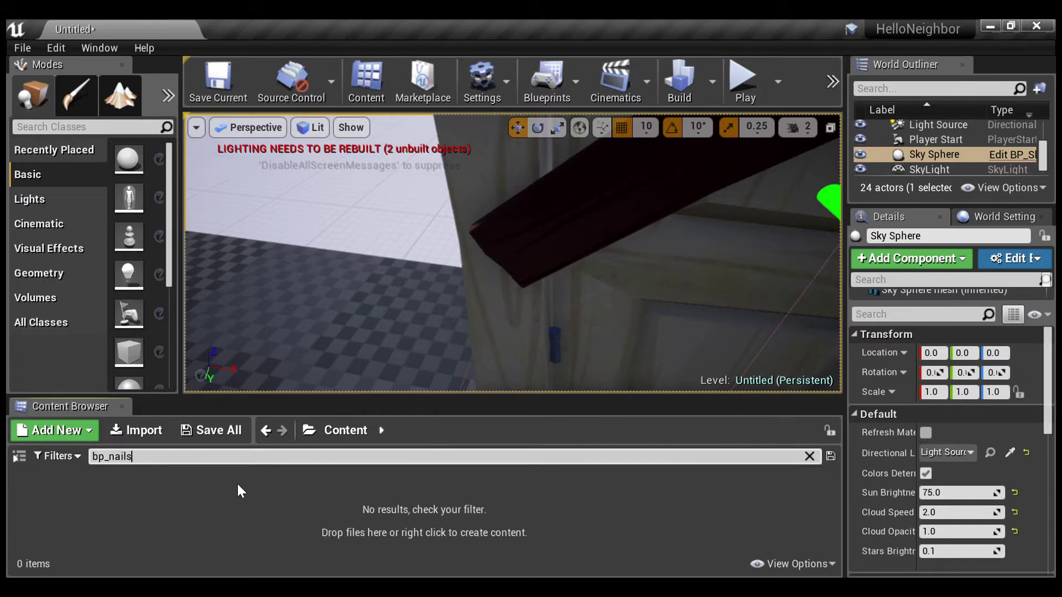
Step: Set the board's Door to the Door_inward it crosses
click(558, 235)
right_drag(559, 235, 658, 246)
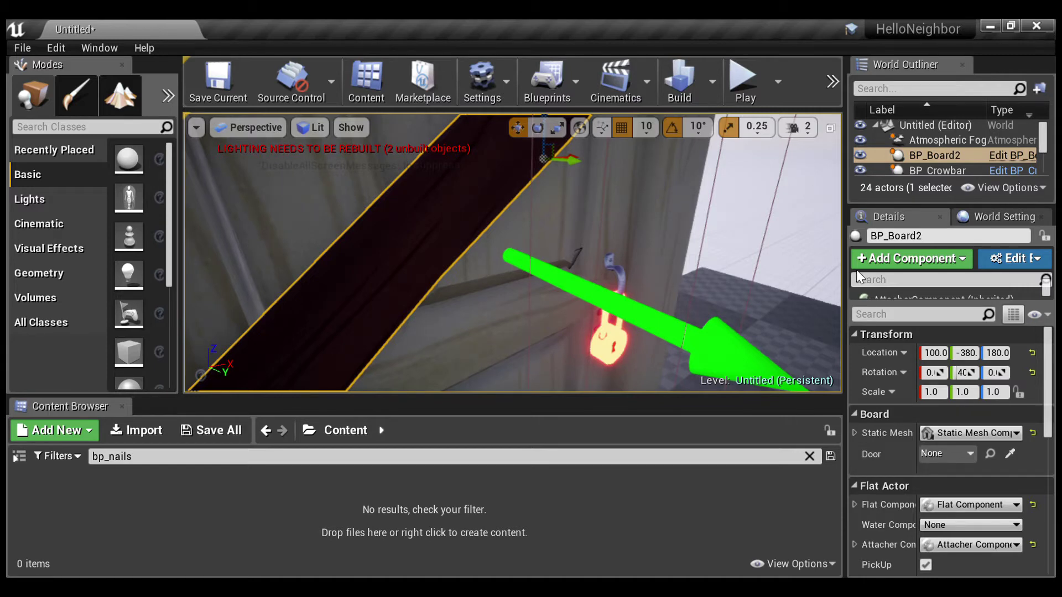
key(ctrl+z)
right_drag(785, 271, 694, 274)
key(s)
key(w)
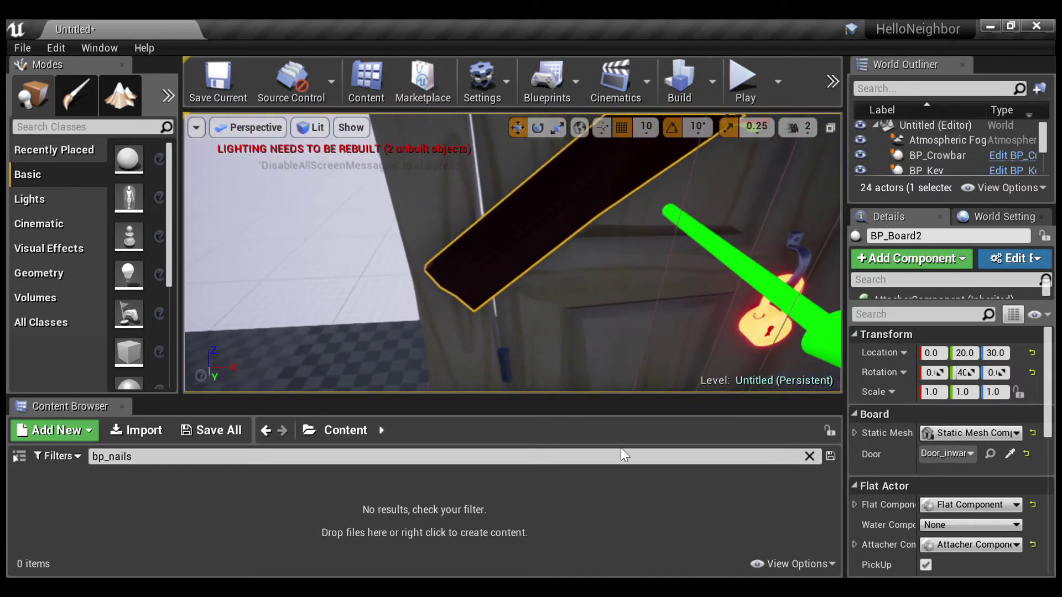
Step: Search the content for "bp_nail" and place a BP_Nail beside the door at about X -80, Y -460, Z 30
click(598, 462)
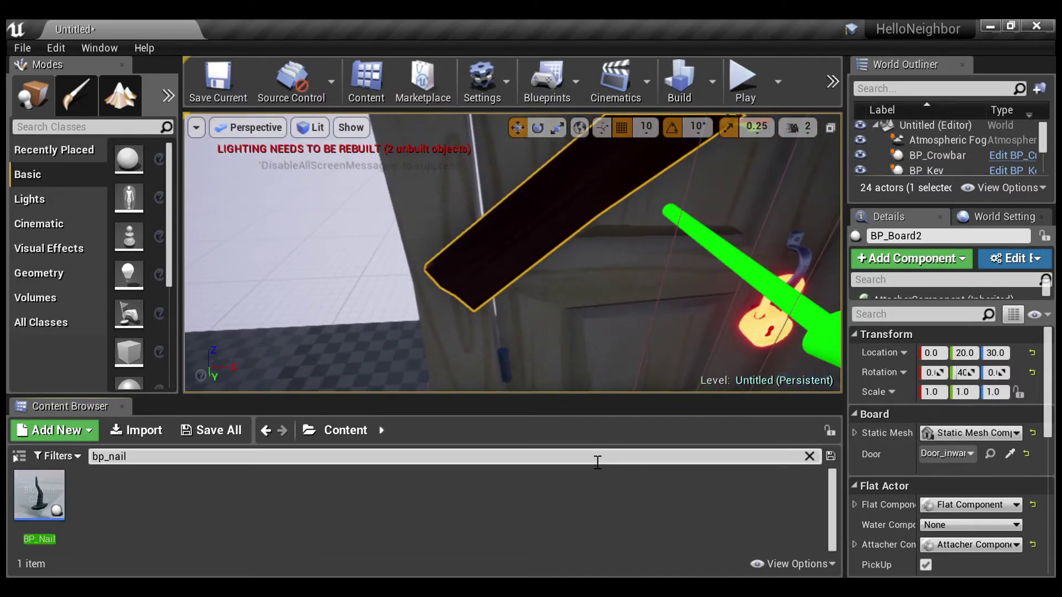
drag(38, 494, 337, 351)
key(f)
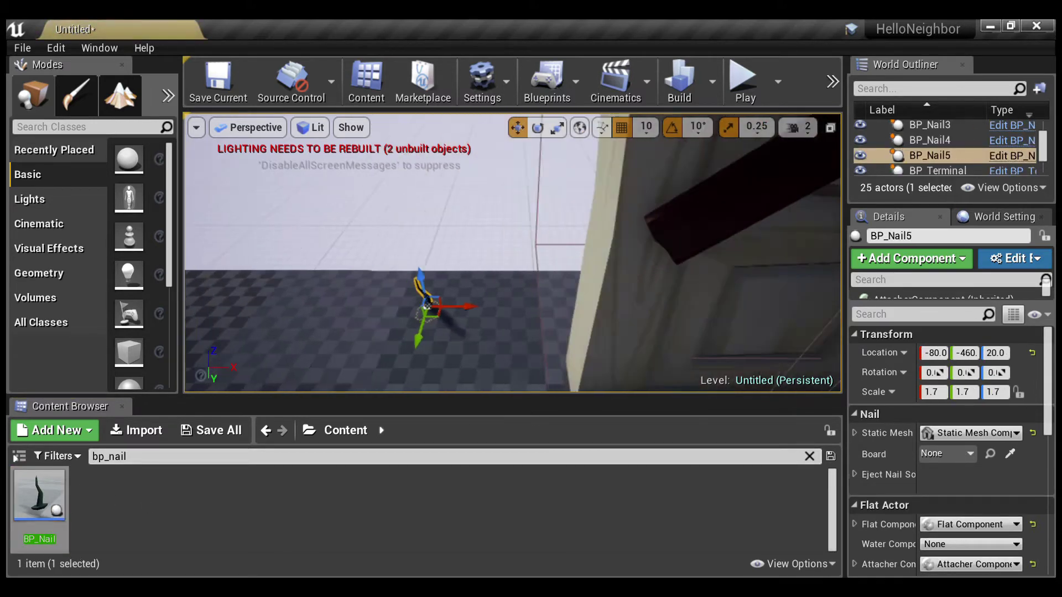
drag(490, 315, 488, 301)
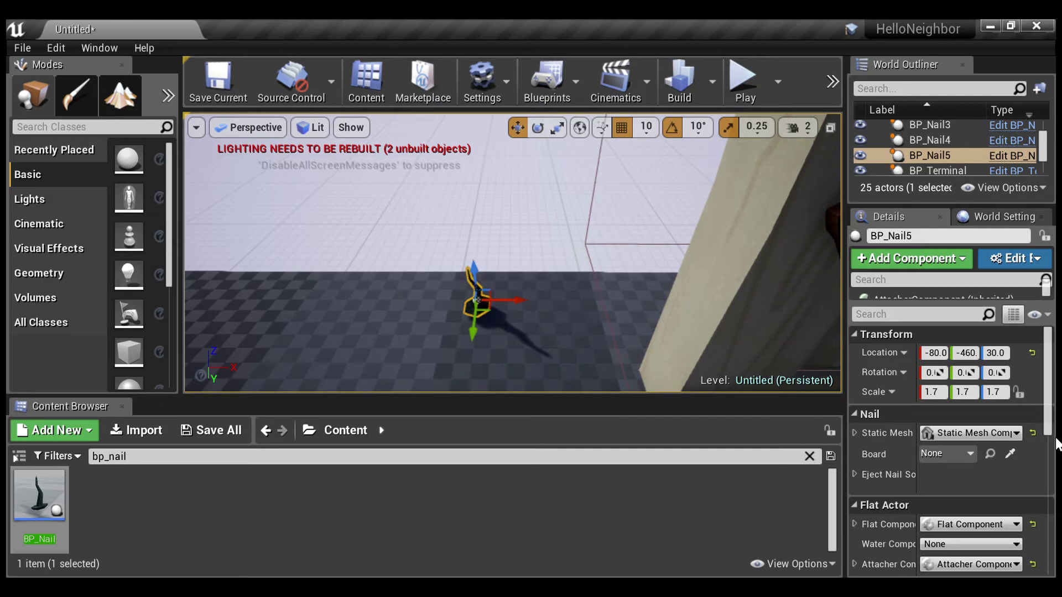
Step: Try different Z, Y and X rotations on the nail to angle it towards the door
click(1001, 374)
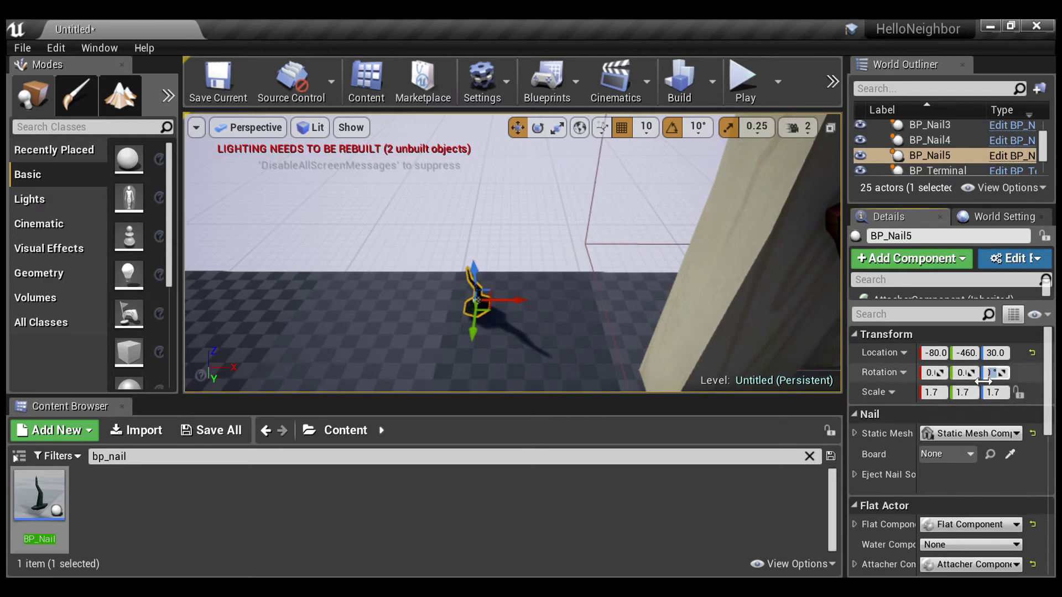
click(954, 373)
key(Return)
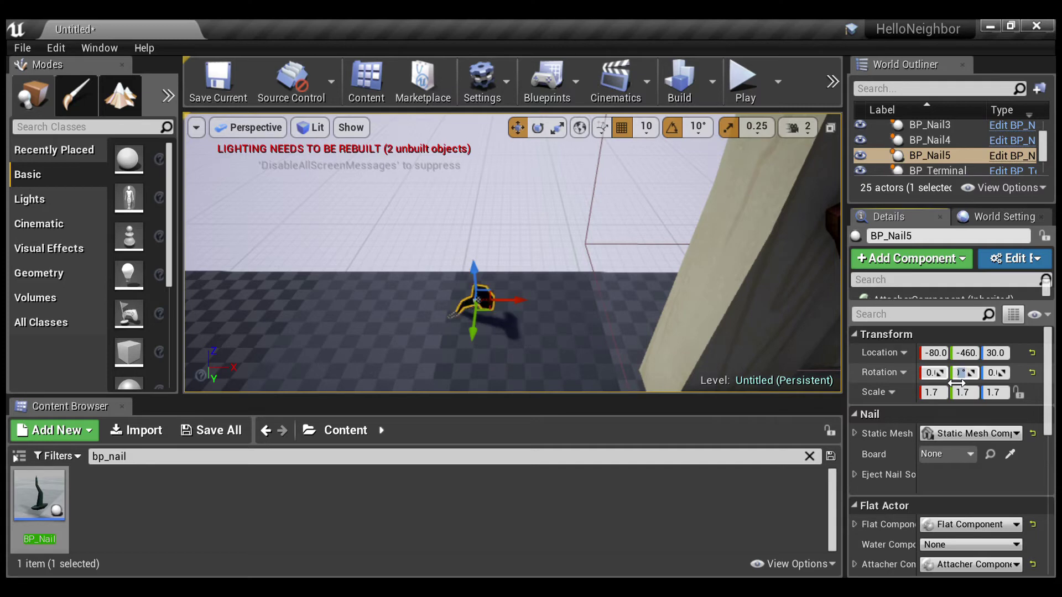
drag(957, 383, 957, 383)
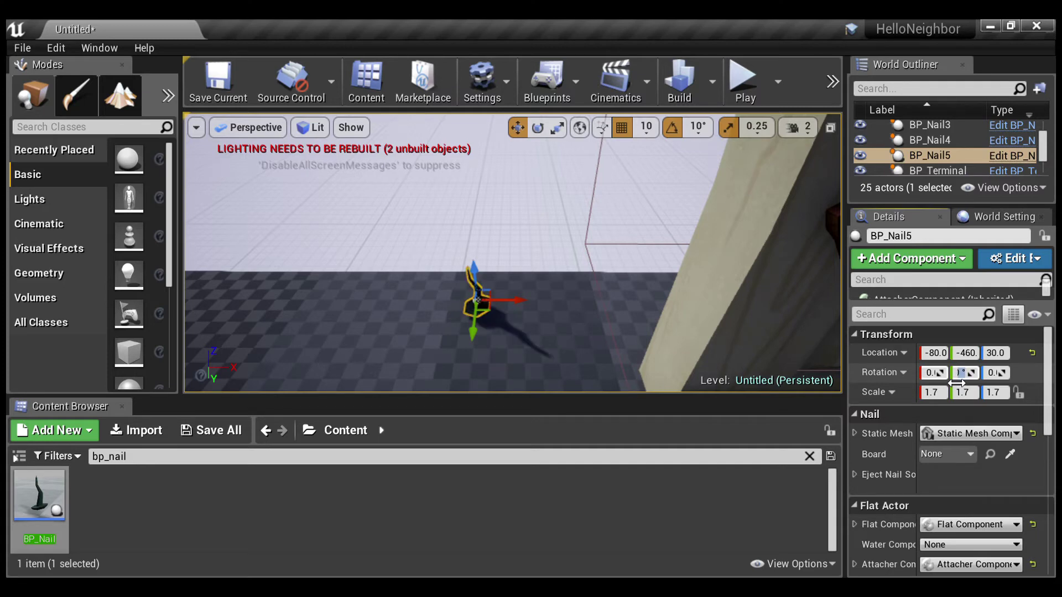
click(942, 374)
text(180)
key(Return)
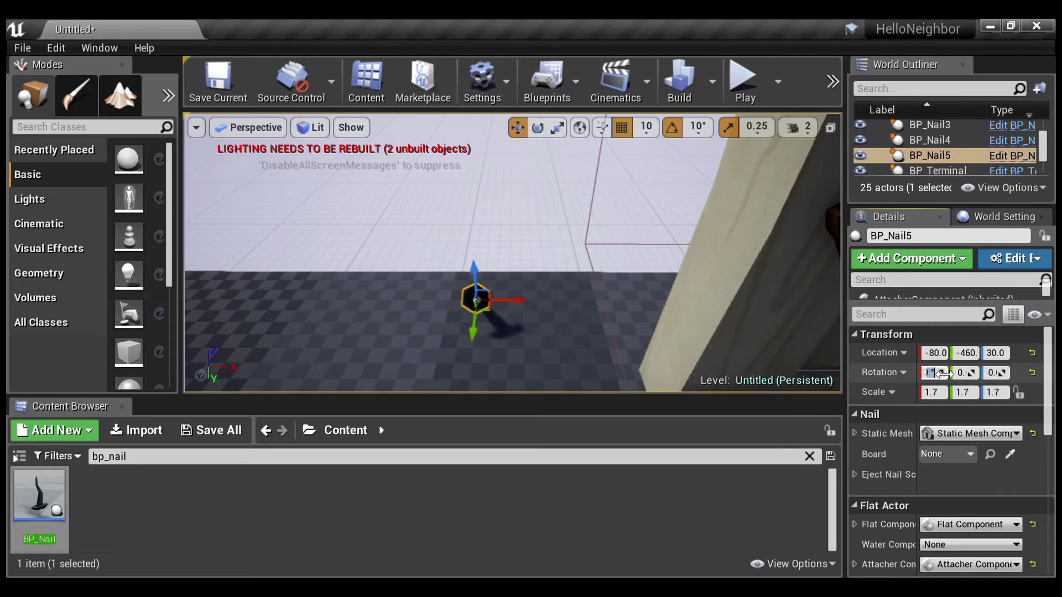
drag(944, 374, 944, 373)
drag(943, 373, 944, 374)
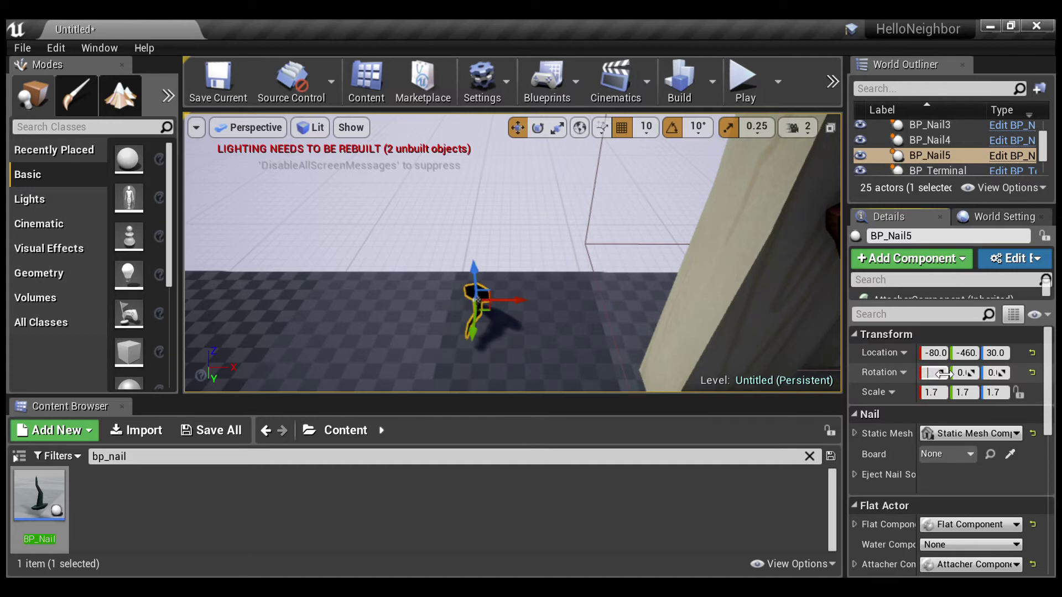
drag(941, 374, 941, 374)
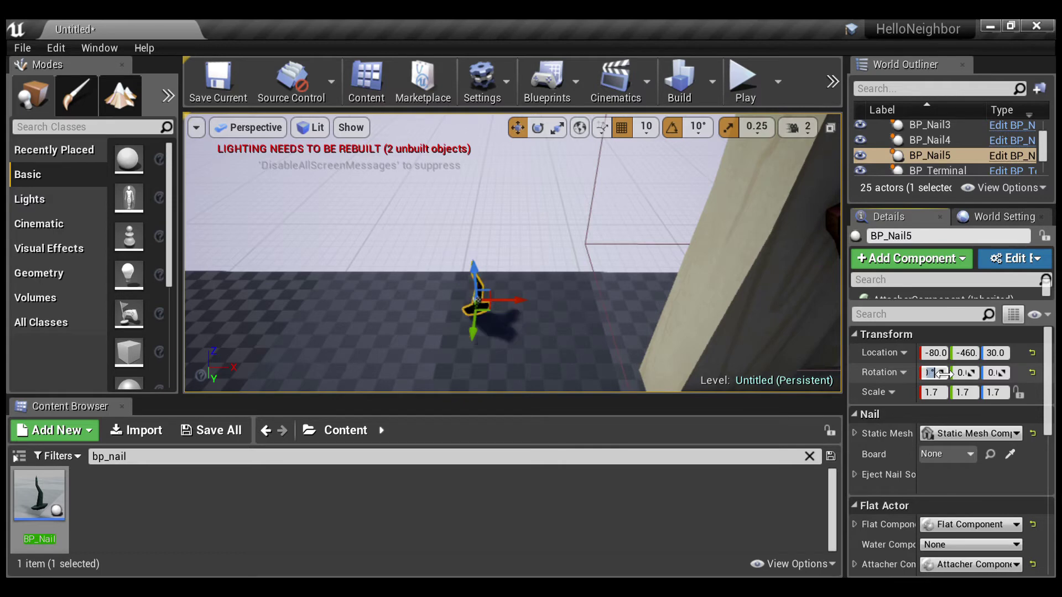
Step: Move the nail in front of the door's base at about X 30, Y -360, Z 30
right_drag(513, 279, 486, 334)
drag(483, 318, 643, 377)
drag(575, 365, 720, 326)
key(d)
right_drag(721, 316, 541, 344)
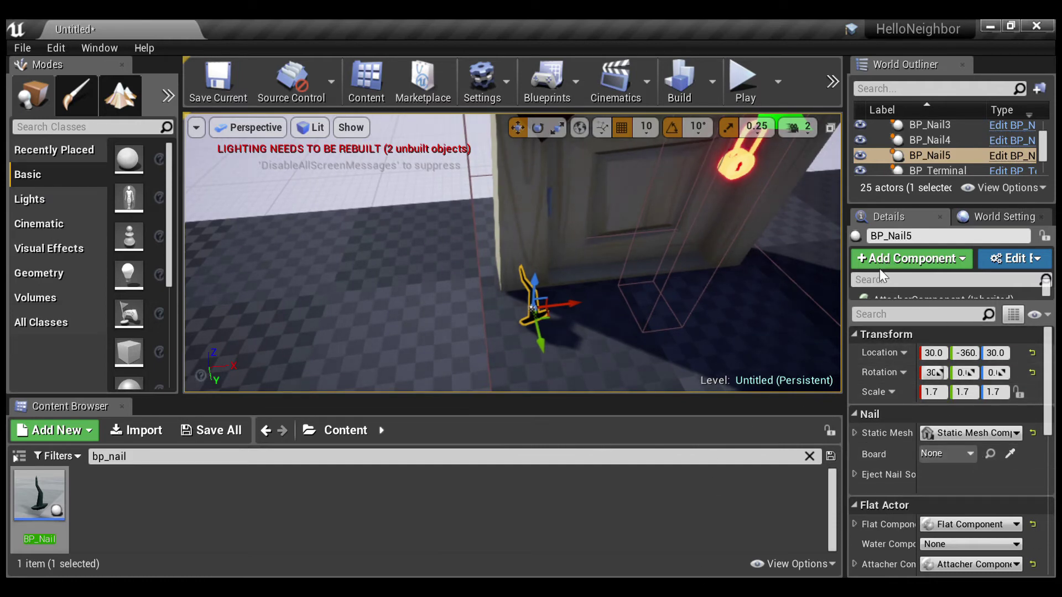
Step: Set the nail's Board to BP_Board2
click(866, 304)
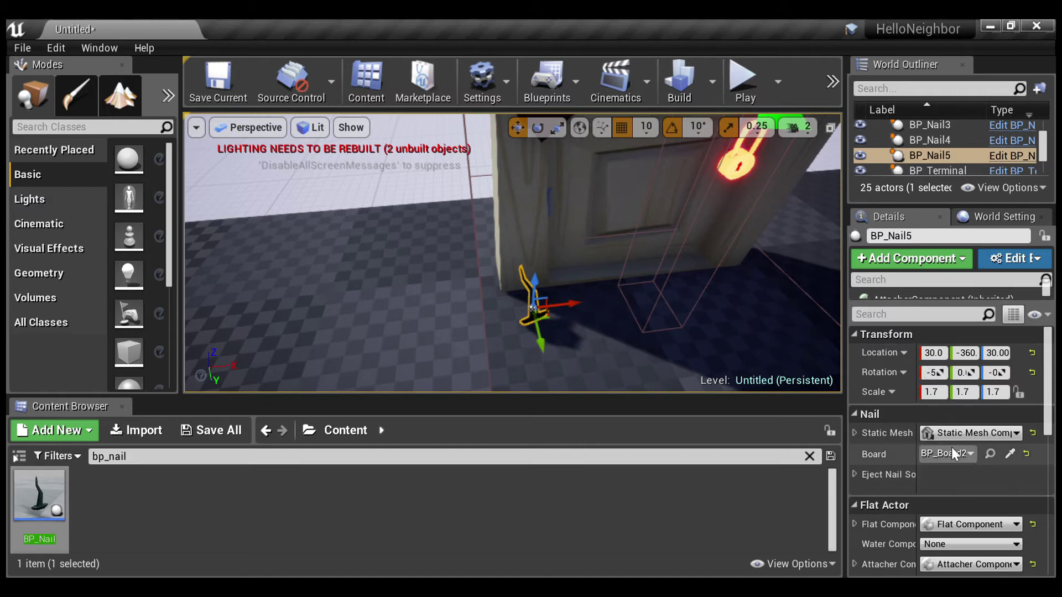
click(440, 327)
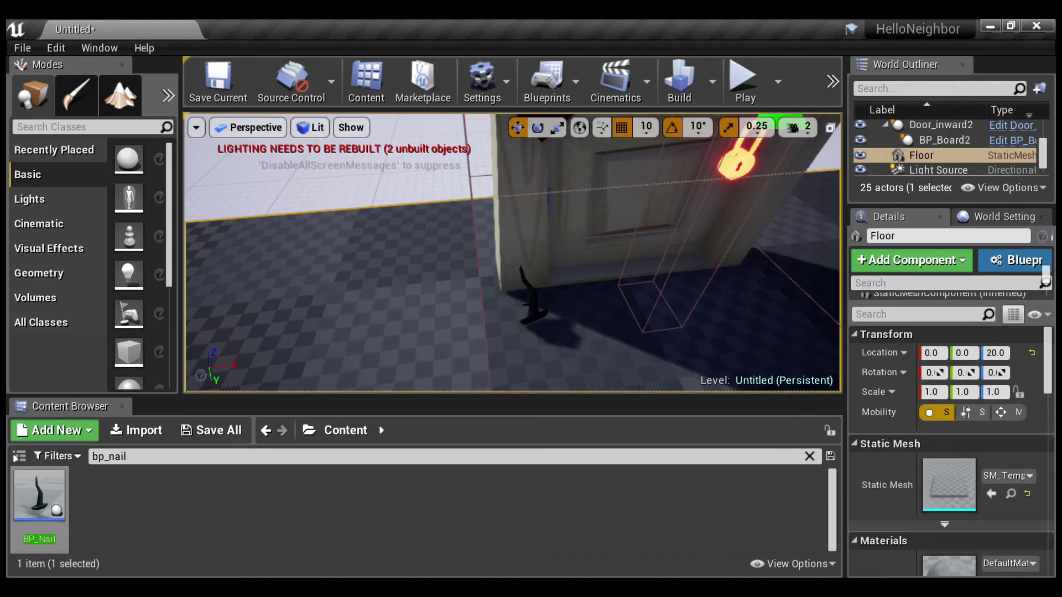
click(543, 318)
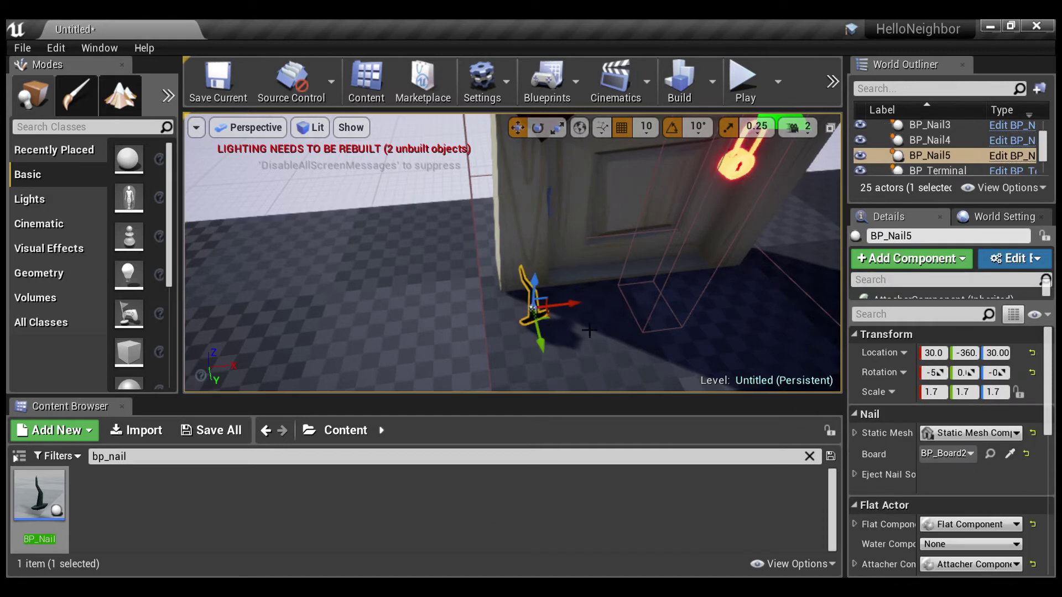
Step: Raise the nail to the board's lower end and move it towards the door, to about X 30, Y -380, Z 130
drag(535, 281, 536, 173)
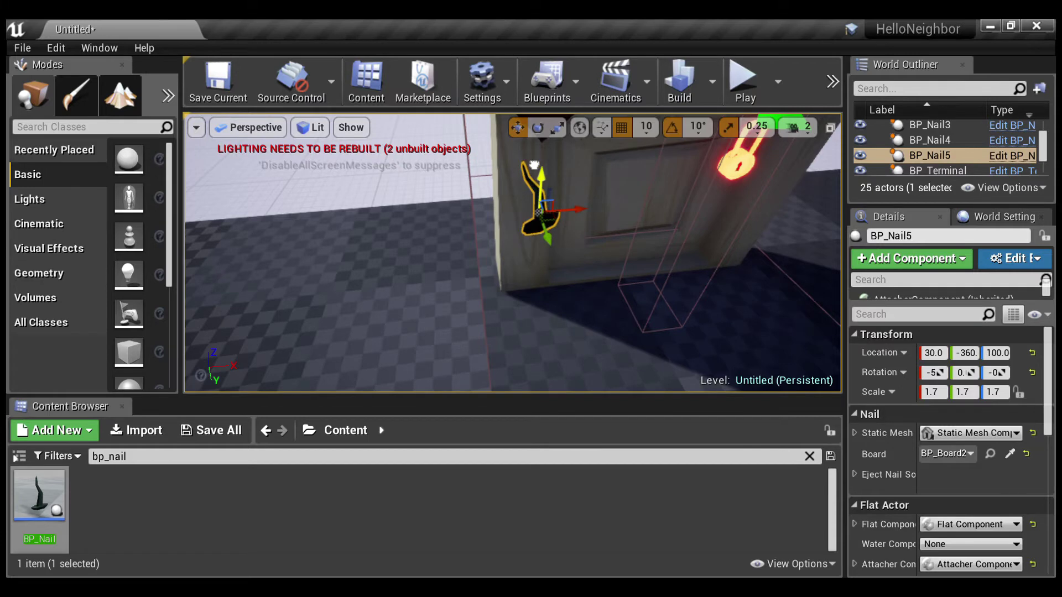
right_drag(585, 237, 575, 186)
drag(568, 313, 598, 242)
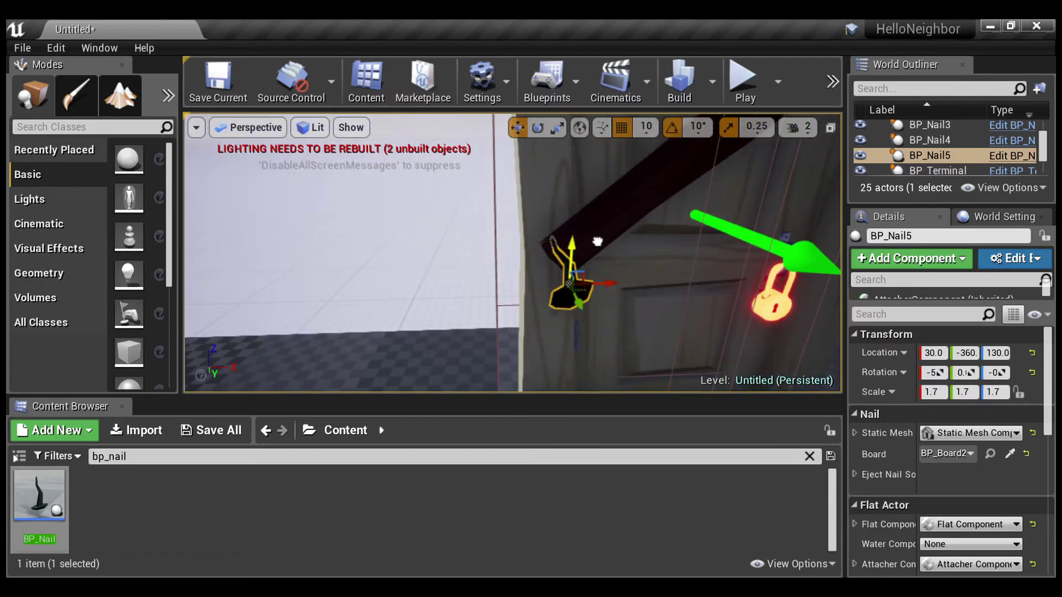
mouse_move(595, 285)
mouse_down()
mouse_move(615, 287)
mouse_move(600, 304)
mouse_move(569, 279)
mouse_move(573, 262)
mouse_move(582, 292)
mouse_up()
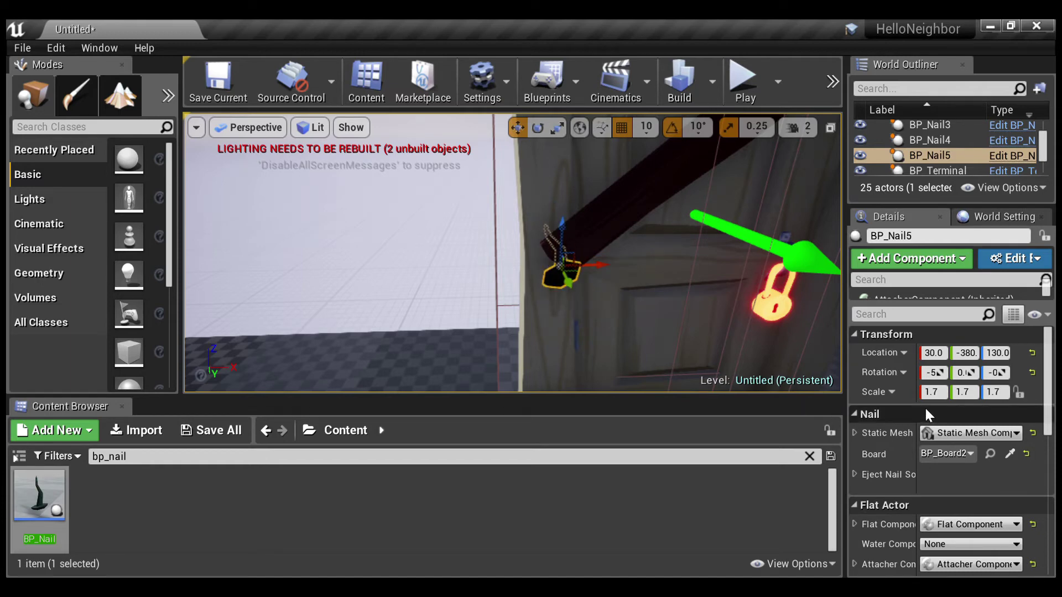
Step: Set the nail's X rotation to 60 degrees so its head faces outward
click(940, 373)
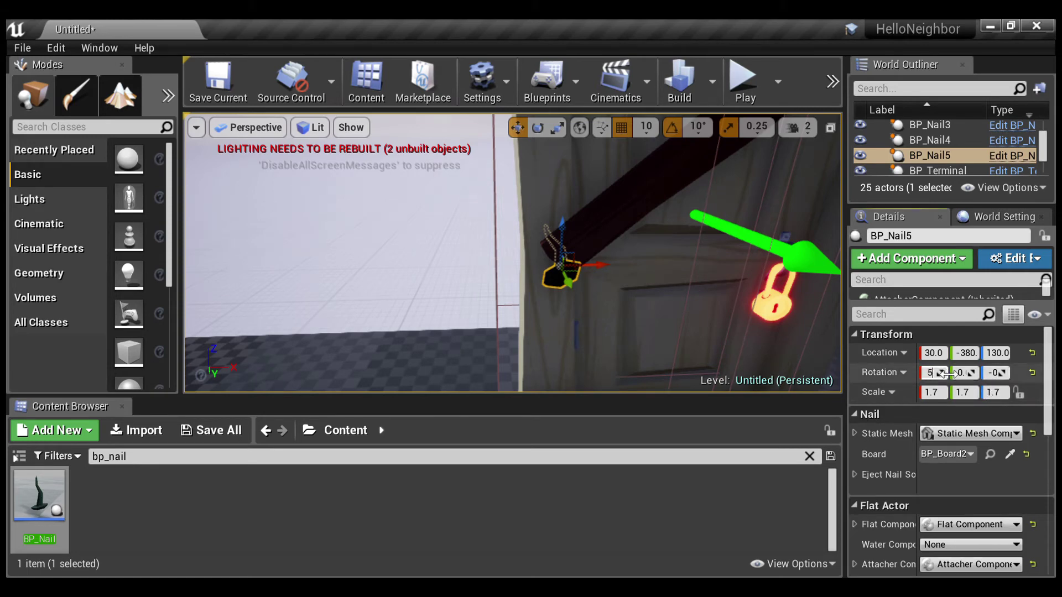
text(180)
key(Return)
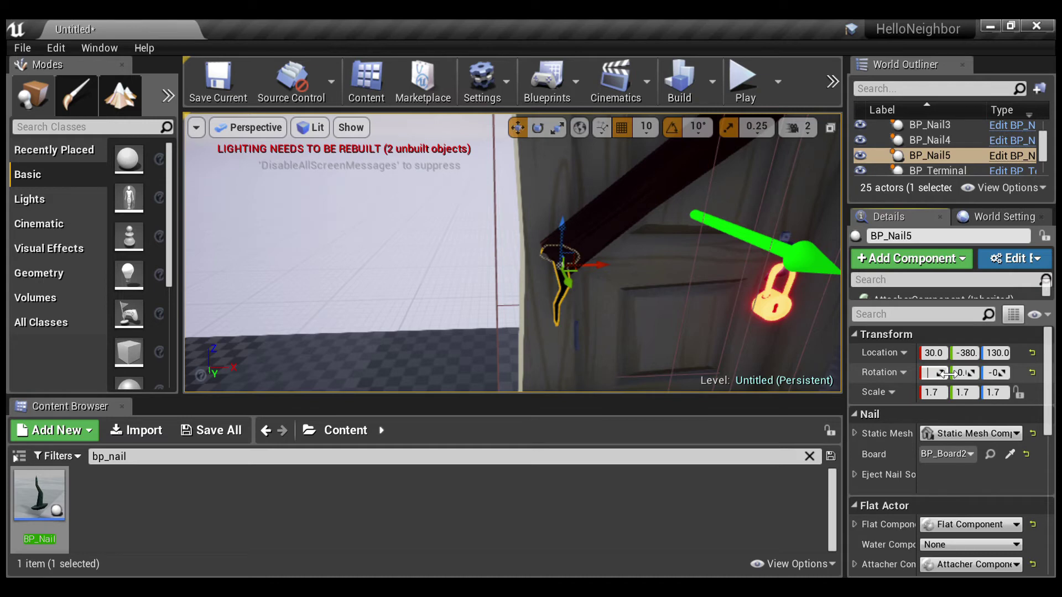
key(Return)
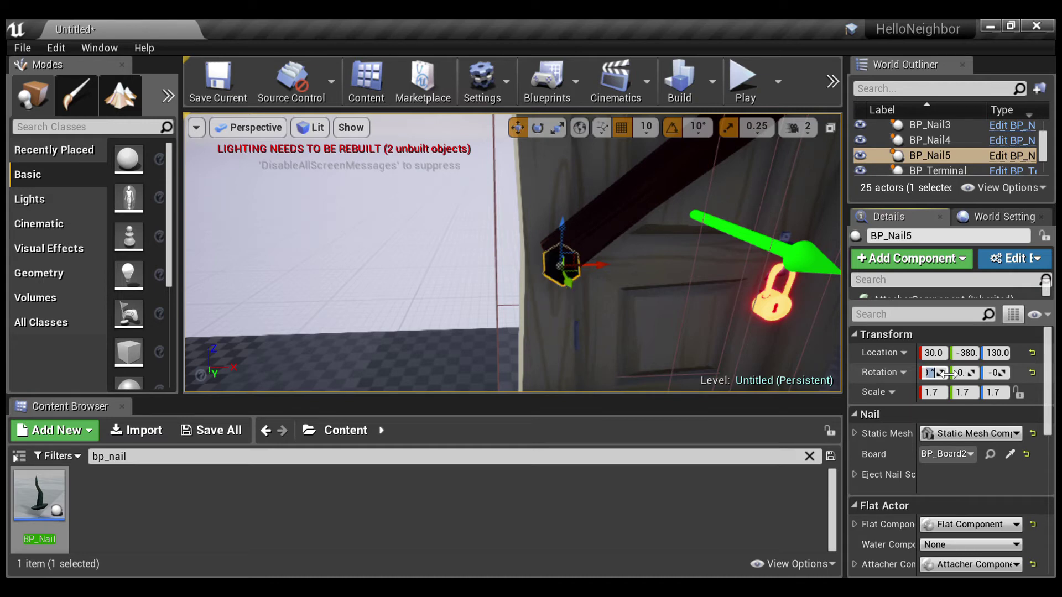
Step: Centre the nail on the board's lower end at about X 40, Y -380, Z 140
right_drag(491, 187, 581, 213)
right_drag(515, 255, 514, 254)
right_drag(588, 285, 588, 285)
drag(601, 283, 616, 219)
right_drag(616, 219, 612, 218)
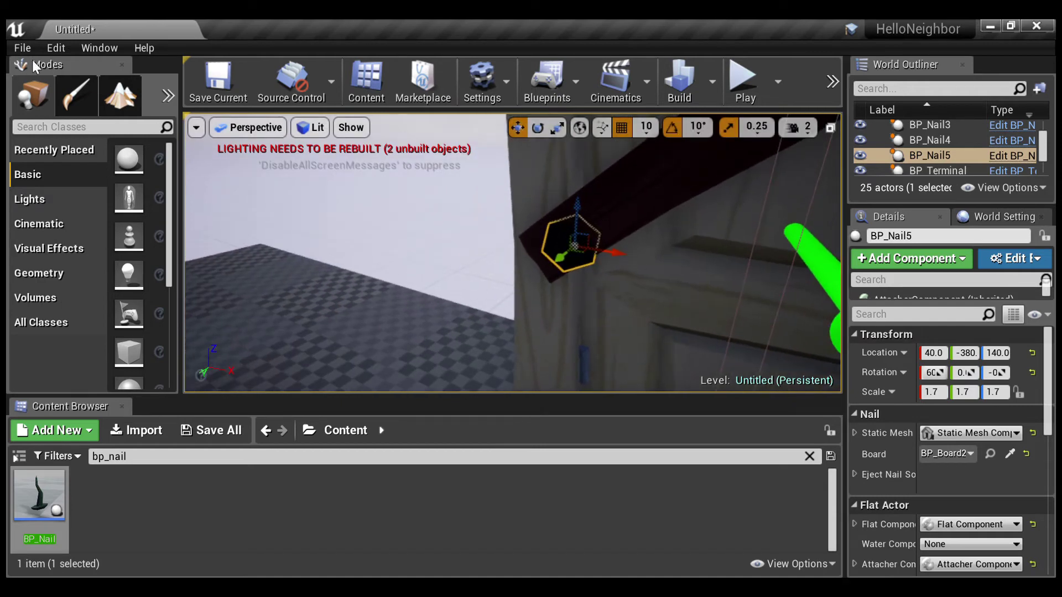
Step: Duplicate the nail on the board's lower end
click(59, 46)
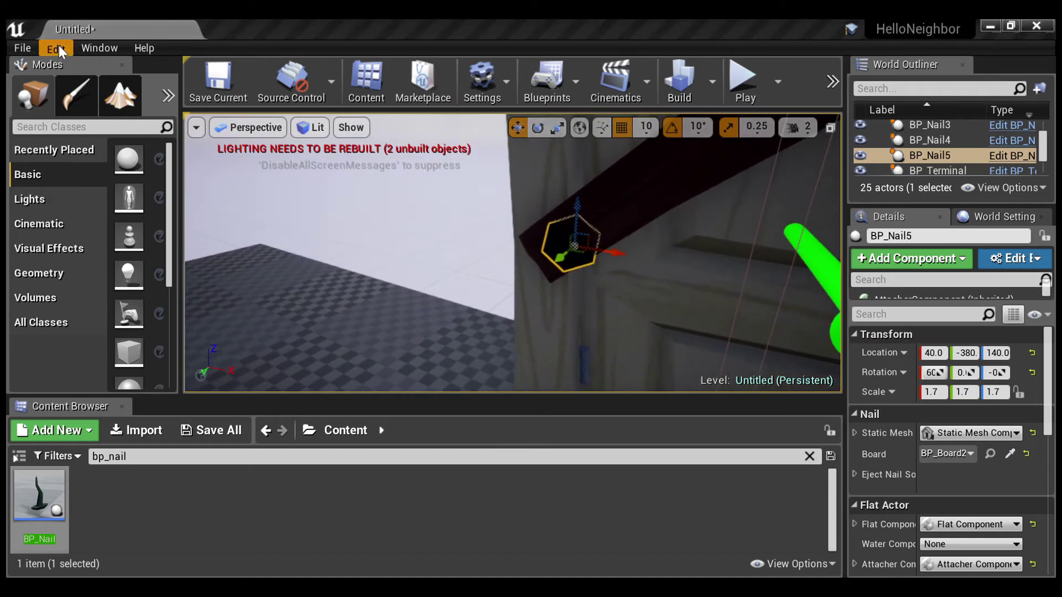
click(96, 173)
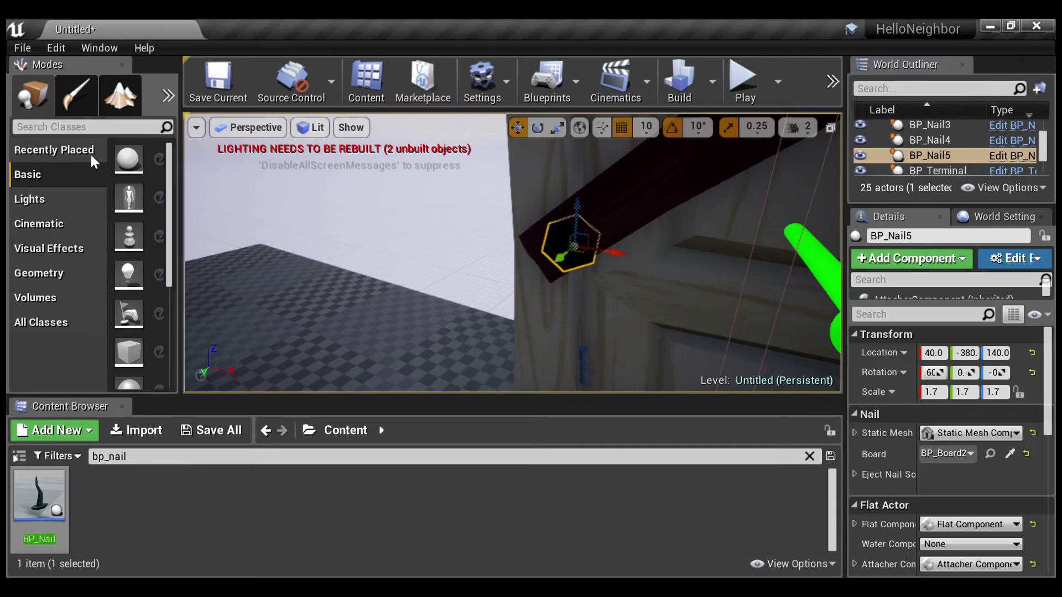
click(55, 44)
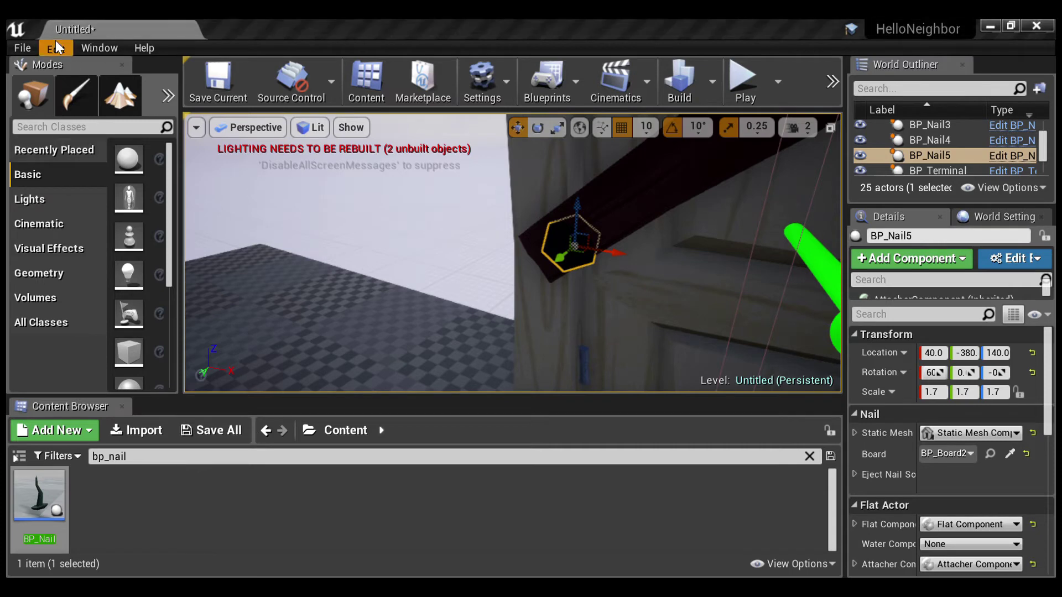
click(85, 183)
right_drag(593, 266, 615, 270)
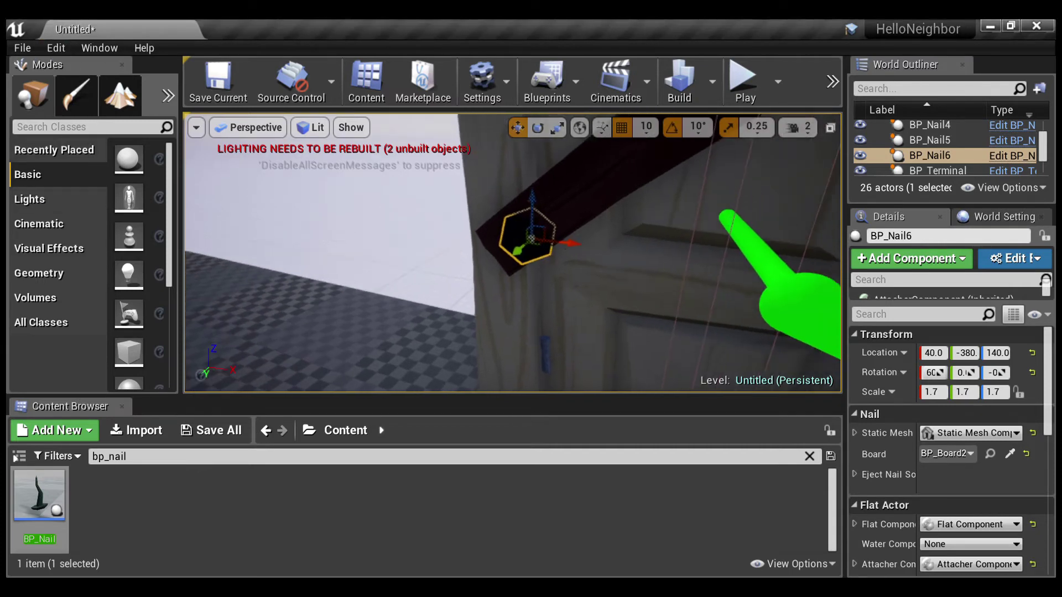
Step: Move the duplicated nail along the door up to the board's upper end
drag(571, 244, 644, 271)
drag(623, 232, 621, 158)
right_drag(592, 265, 617, 241)
key(s)
drag(502, 244, 502, 141)
right_drag(502, 140, 505, 112)
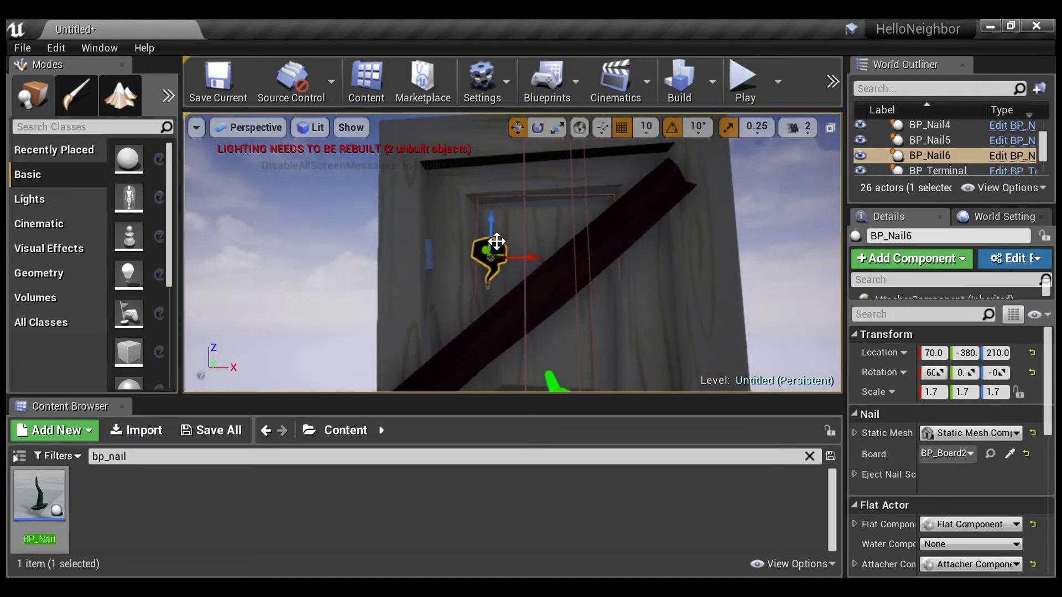
right_drag(490, 259, 486, 250)
drag(492, 224, 726, 196)
click(800, 242)
Step: Play the level and test picking up and throwing the boards near the door
right_drag(800, 242, 801, 280)
key(d)
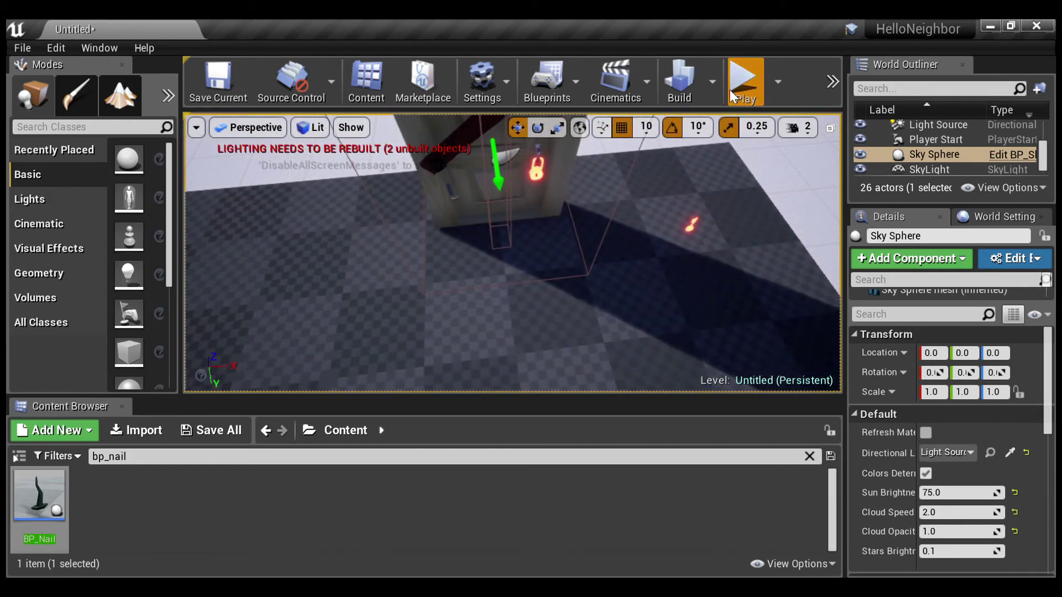
click(730, 94)
click(455, 271)
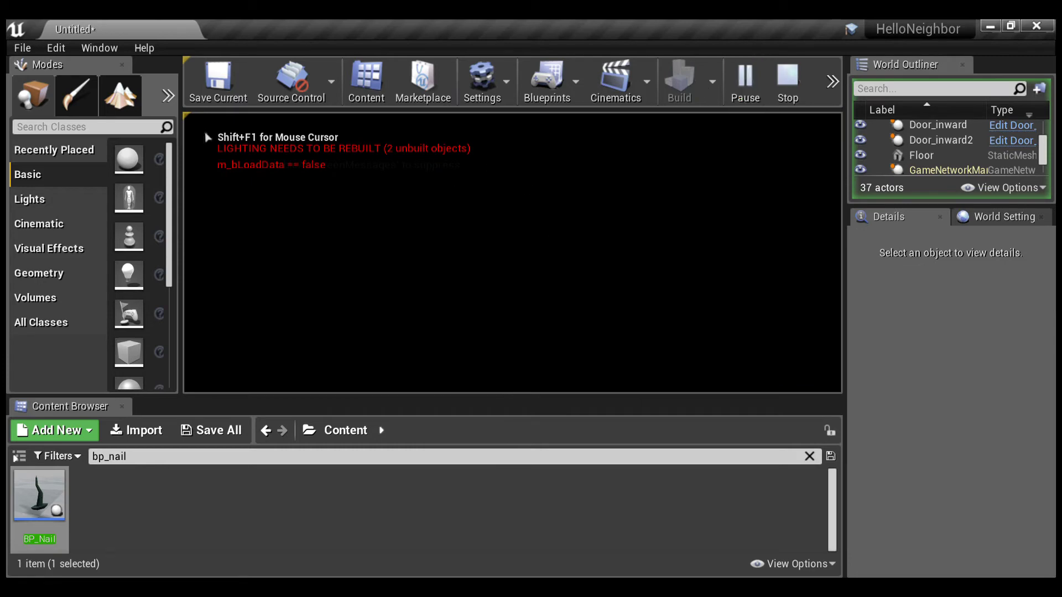
key(w)
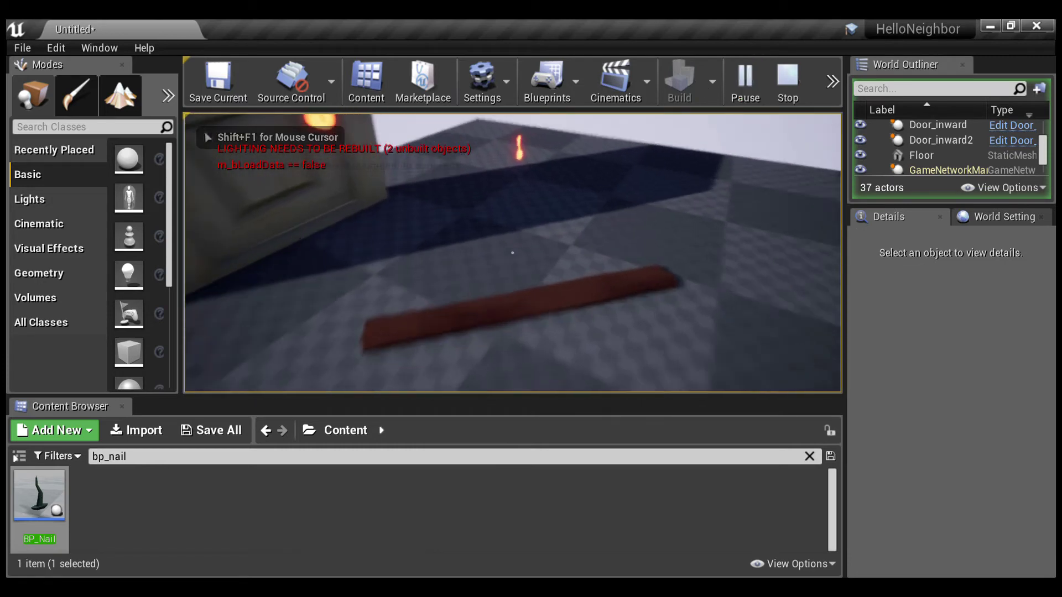
key(e)
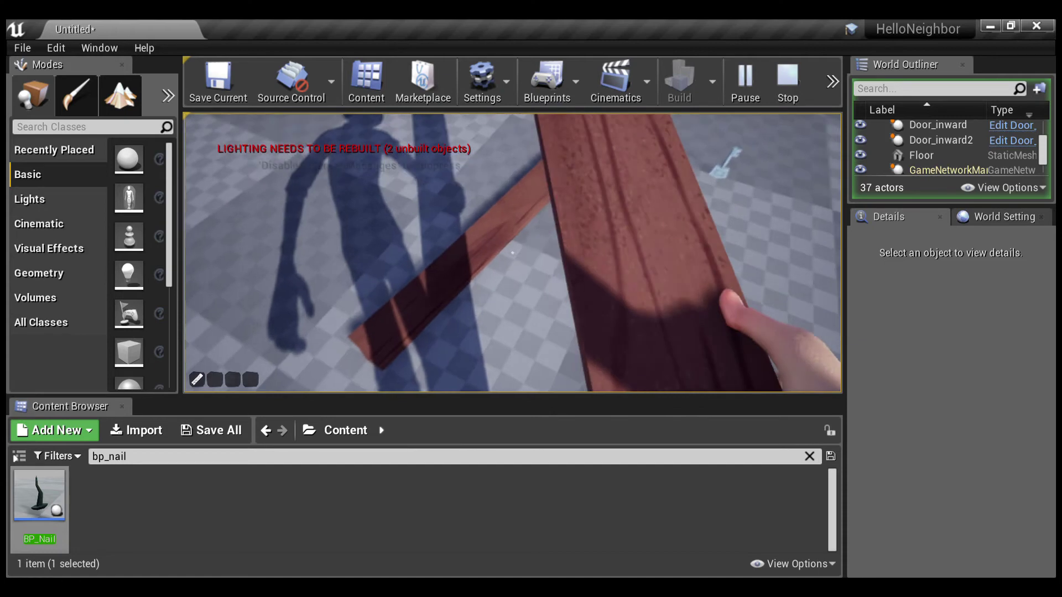
key(e)
right_click(512, 253)
scroll(512, 252, up, 1)
right_click(512, 252)
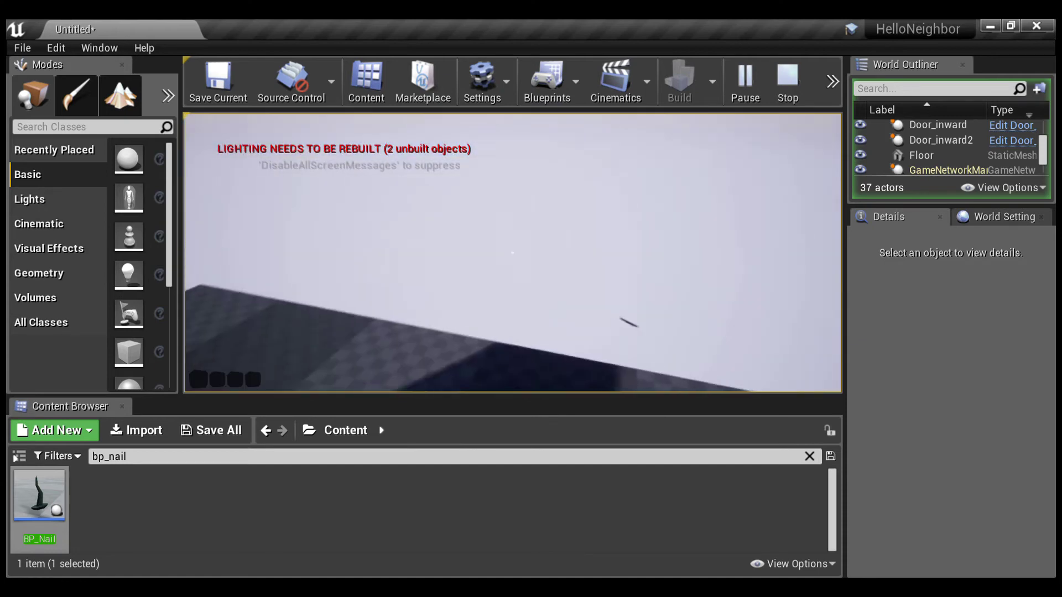
Step: Pick up the red key, try it at the padlocked door and end the play test
key(w)
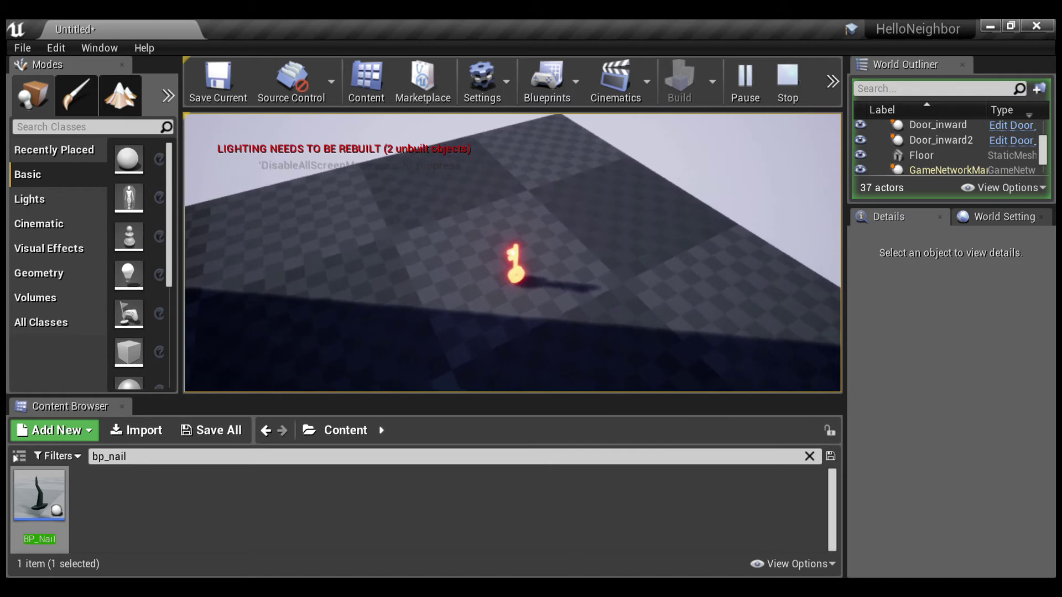
click(513, 252)
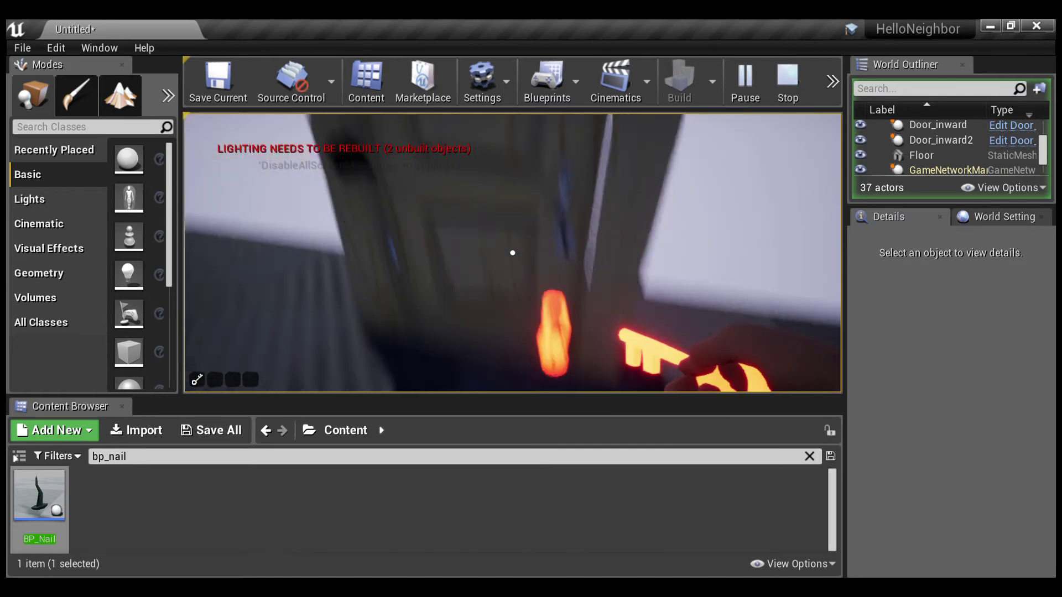
click(512, 253)
key(s)
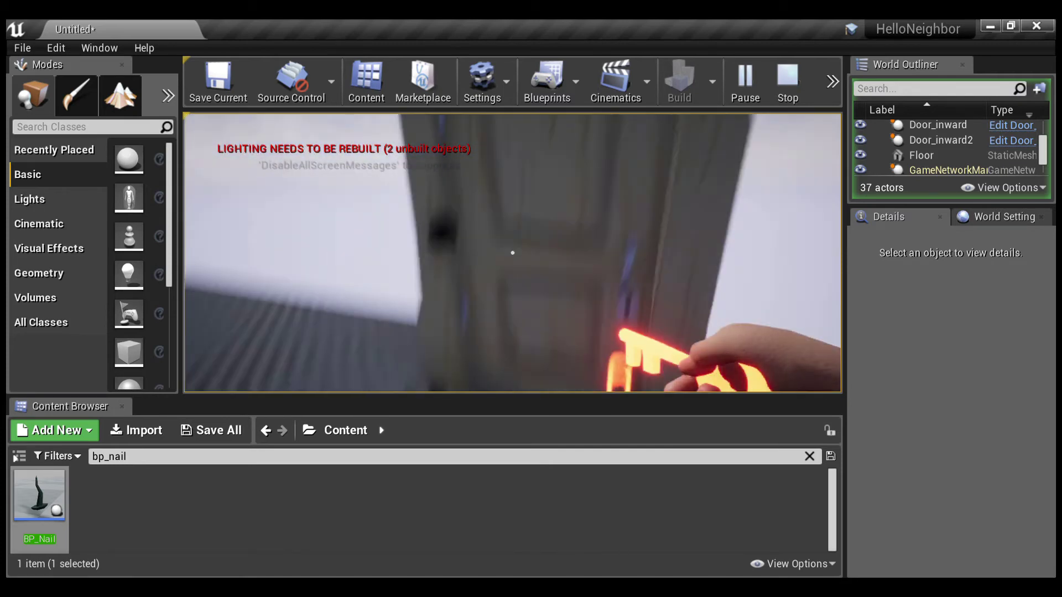
key(Escape)
Step: Search the content for "bp_ter" and place a BP_Terminal in the level near the door
mouse_move(512, 253)
right_down()
mouse_move(526, 201)
mouse_move(511, 119)
mouse_move(512, 270)
right_up()
key(s)
key(w)
click(355, 463)
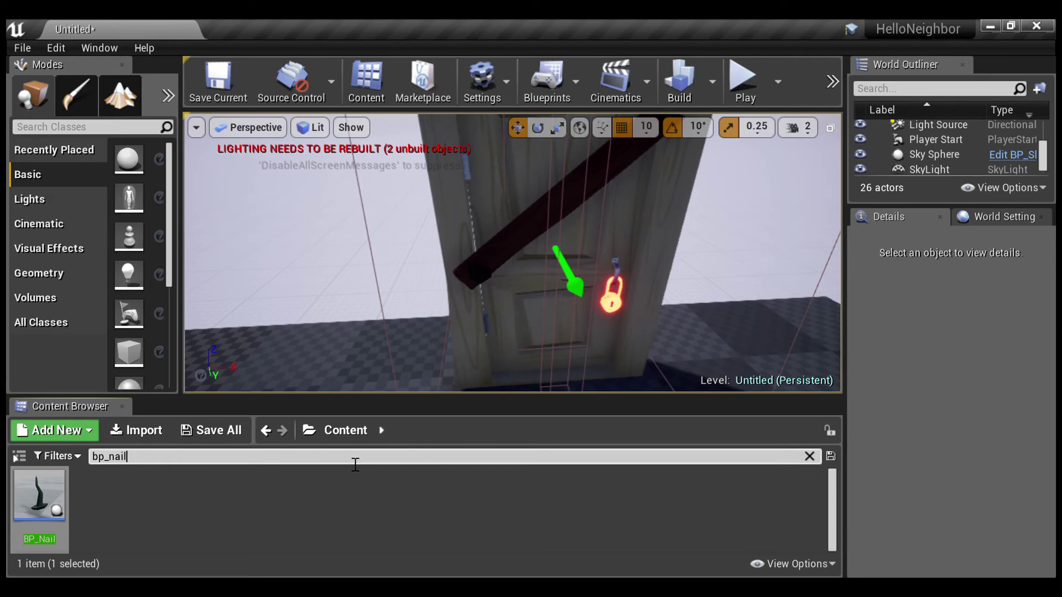
key(BackSpace)
key(BackSpace)
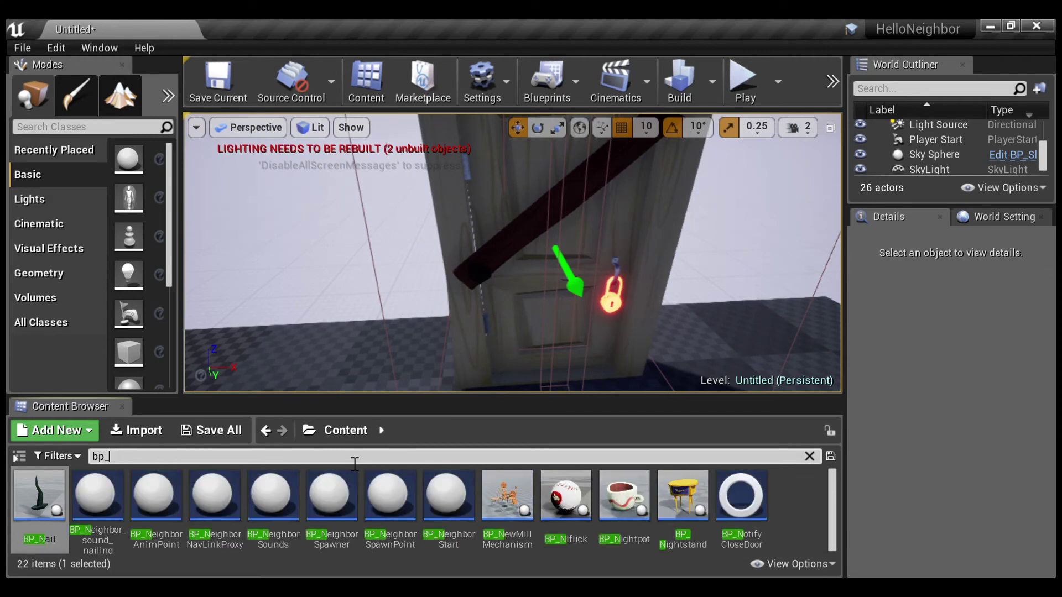
text(ter)
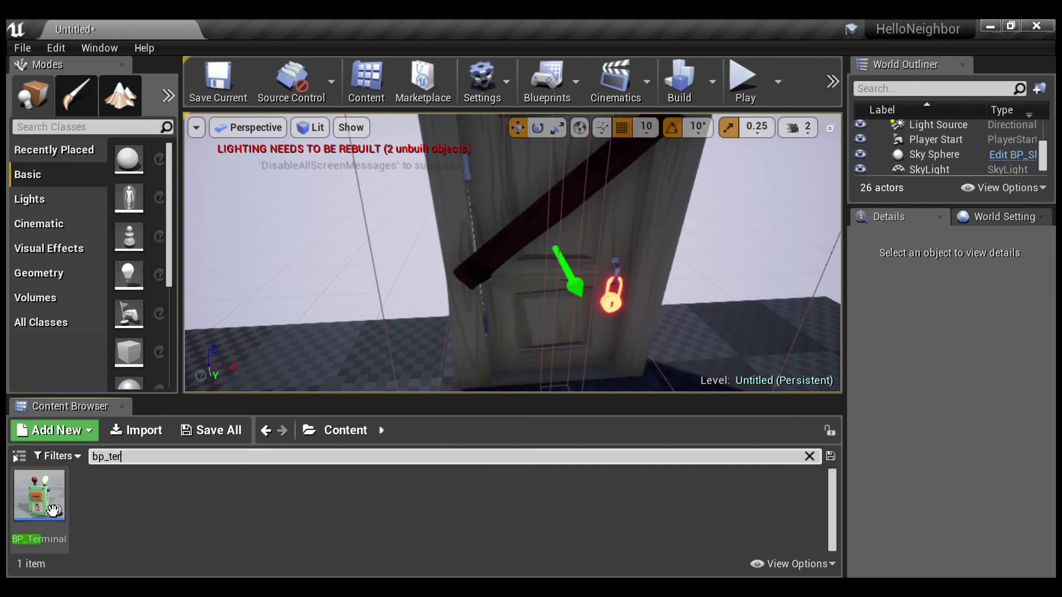
drag(53, 510, 409, 365)
right_drag(409, 365, 531, 387)
Step: Move the terminal against the door above the board's lower end, at about X 30, Y -370, Z 190
drag(550, 265, 335, 225)
right_drag(335, 225, 277, 235)
key(w)
right_drag(469, 261, 455, 260)
drag(507, 251, 639, 268)
right_drag(656, 292, 661, 266)
drag(624, 245, 615, 167)
drag(645, 199, 654, 200)
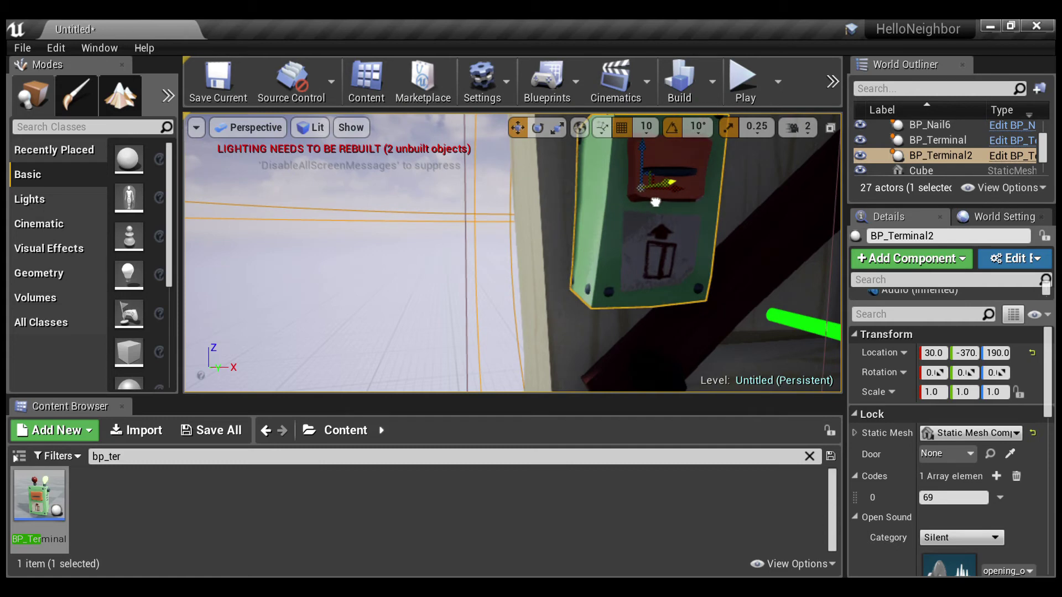
scroll(668, 227, down, 8)
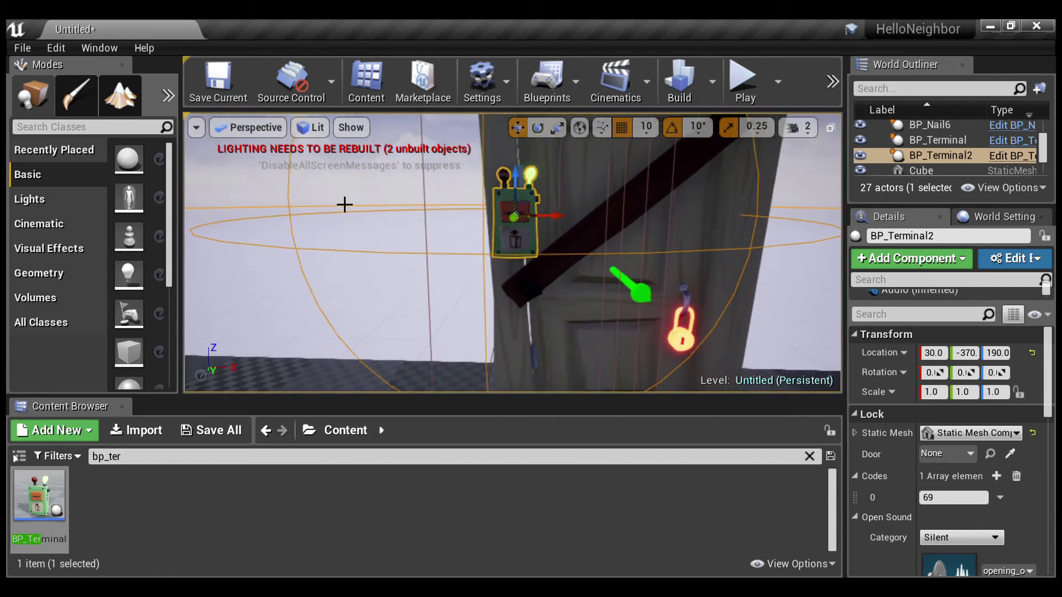
Step: Link the terminal beside the diagonal board to its door and set its code to 50
click(353, 183)
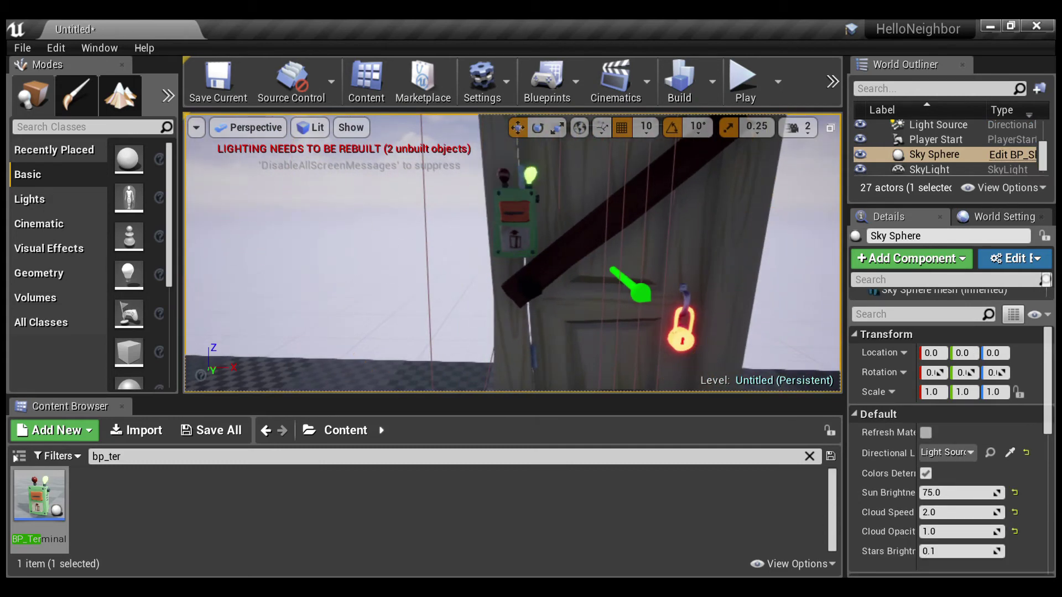
right_drag(353, 183, 356, 152)
click(532, 298)
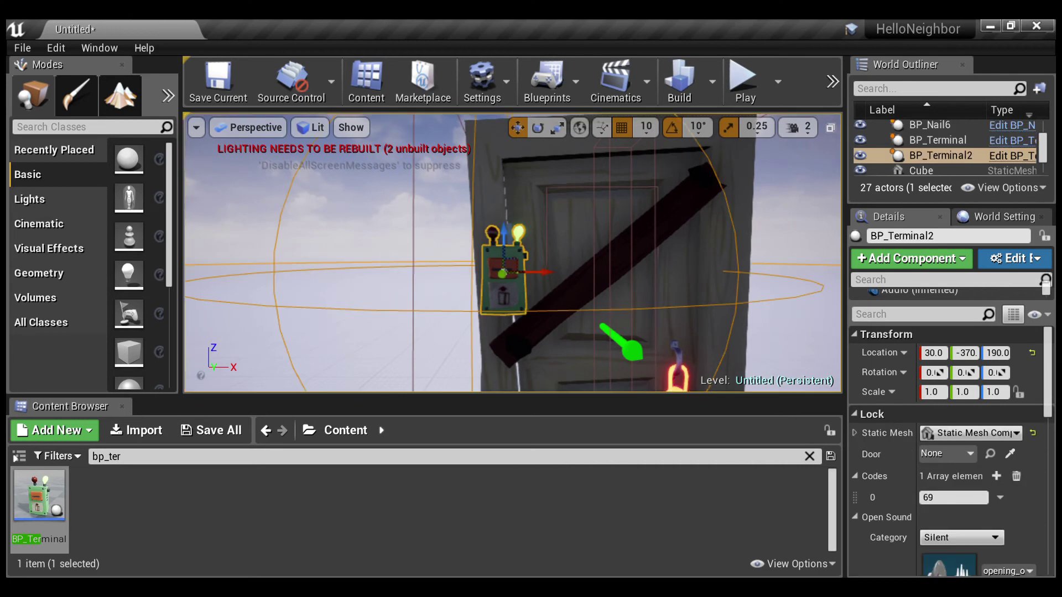
key(f)
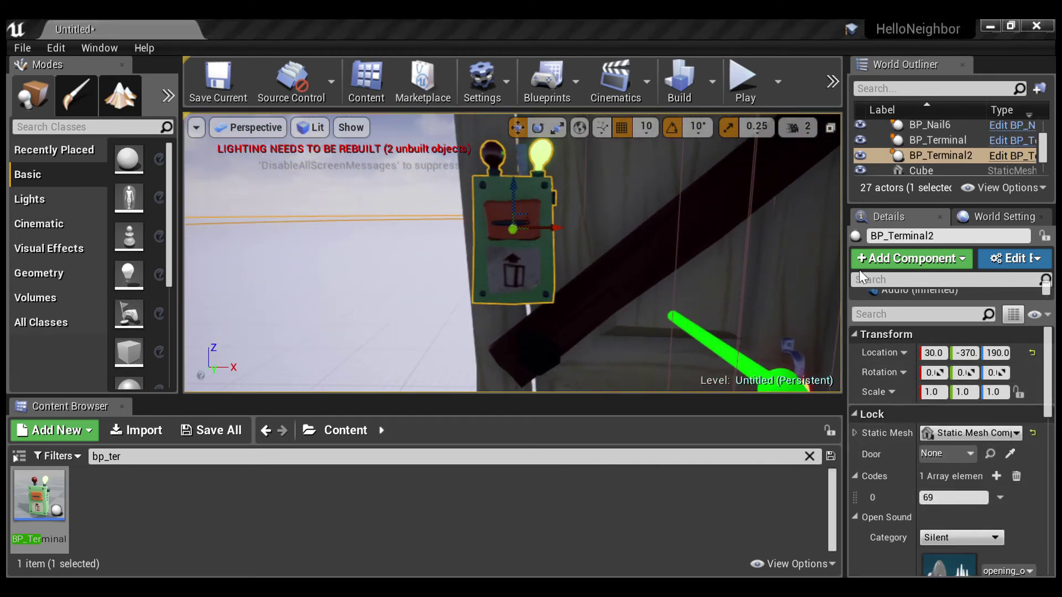
click(980, 504)
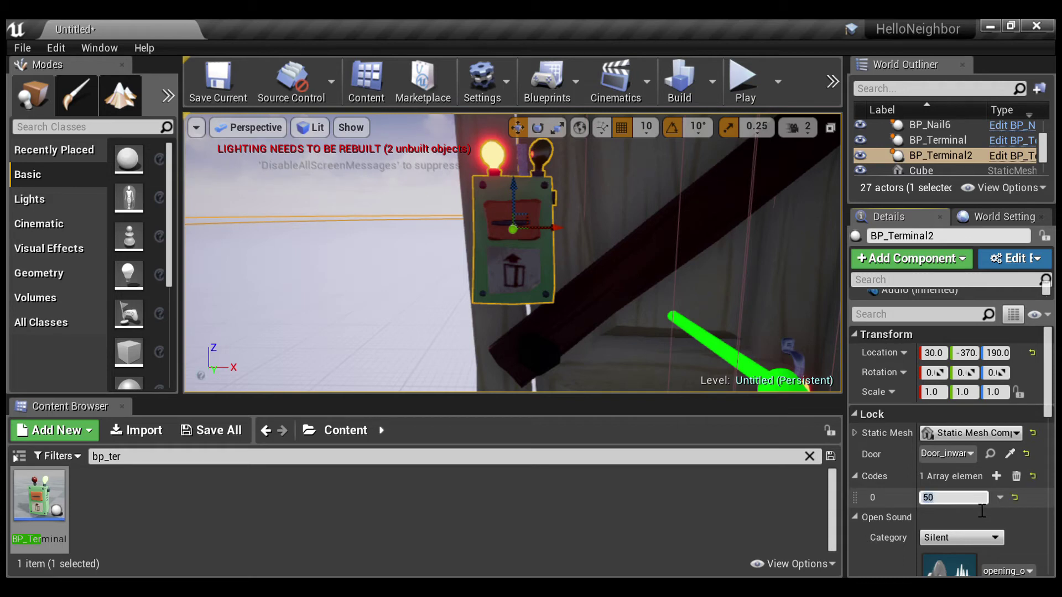
Step: Search the content for "bp_key", place a BP_Key_Card on the floor near the door and set its code to 50
click(354, 345)
right_drag(354, 345, 365, 387)
mouse_move(370, 270)
right_down()
mouse_move(377, 310)
mouse_move(373, 268)
right_up()
key(s)
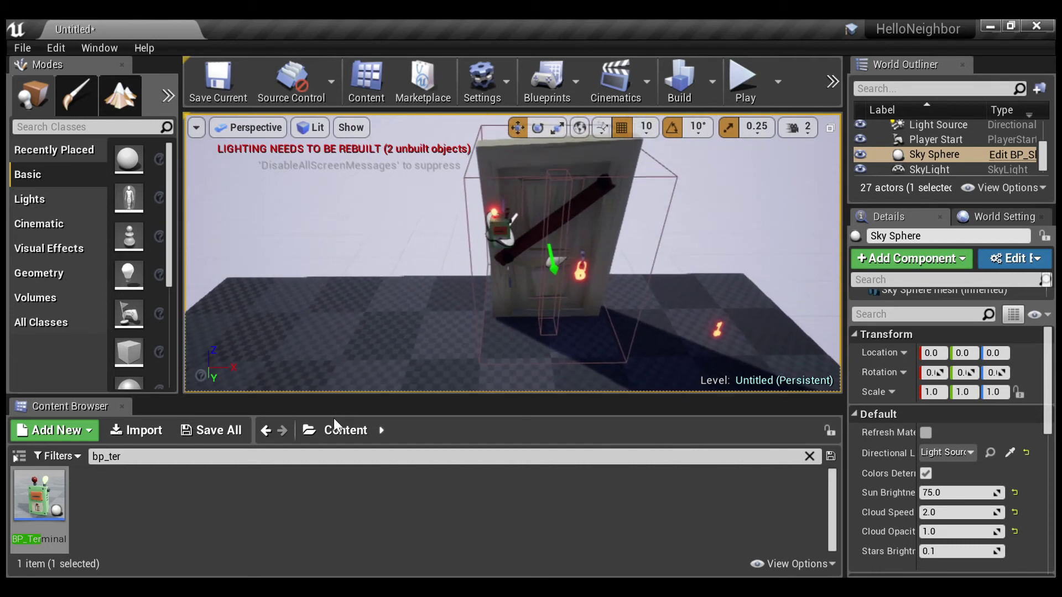
key(BackSpace)
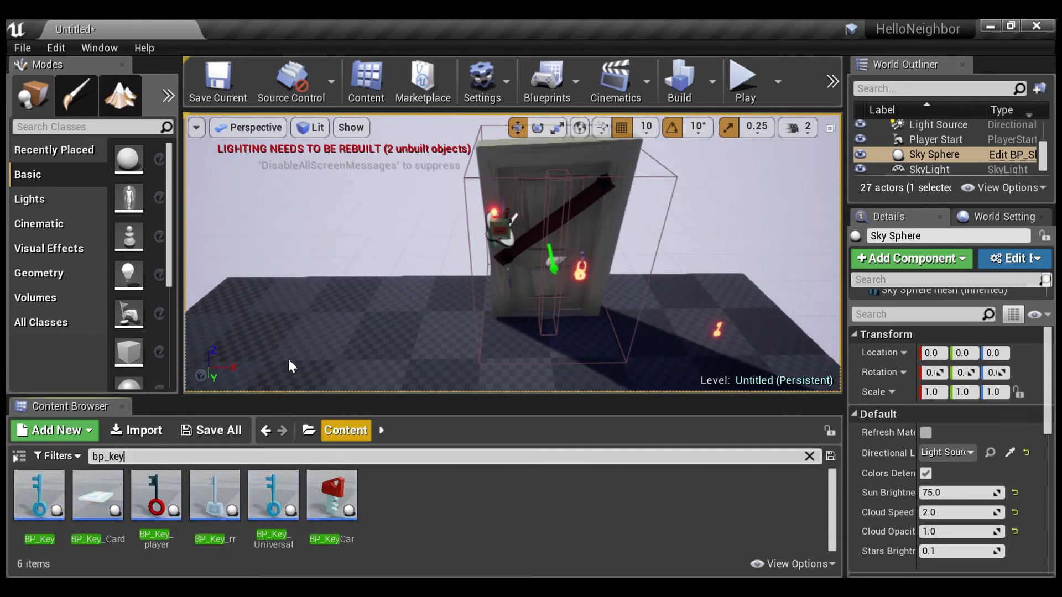
drag(97, 528, 258, 451)
drag(362, 391, 394, 365)
click(976, 474)
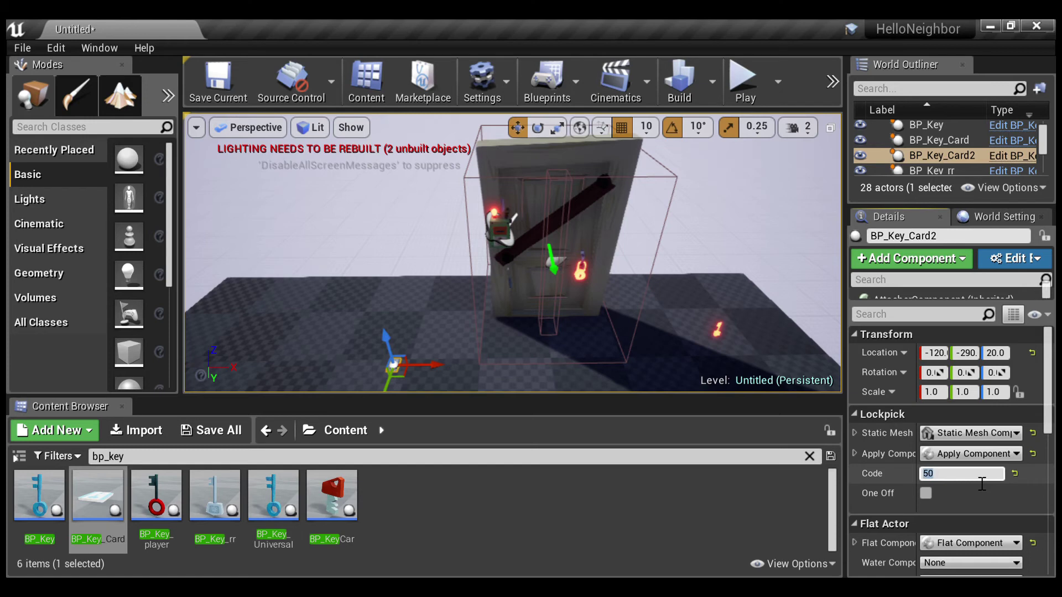
click(783, 272)
Step: Search the content for "bp_crow" and place a BP_Crowbar on the floor behind the key card, near the door
click(625, 467)
key(BackSpace)
key(BackSpace)
text(crwo)
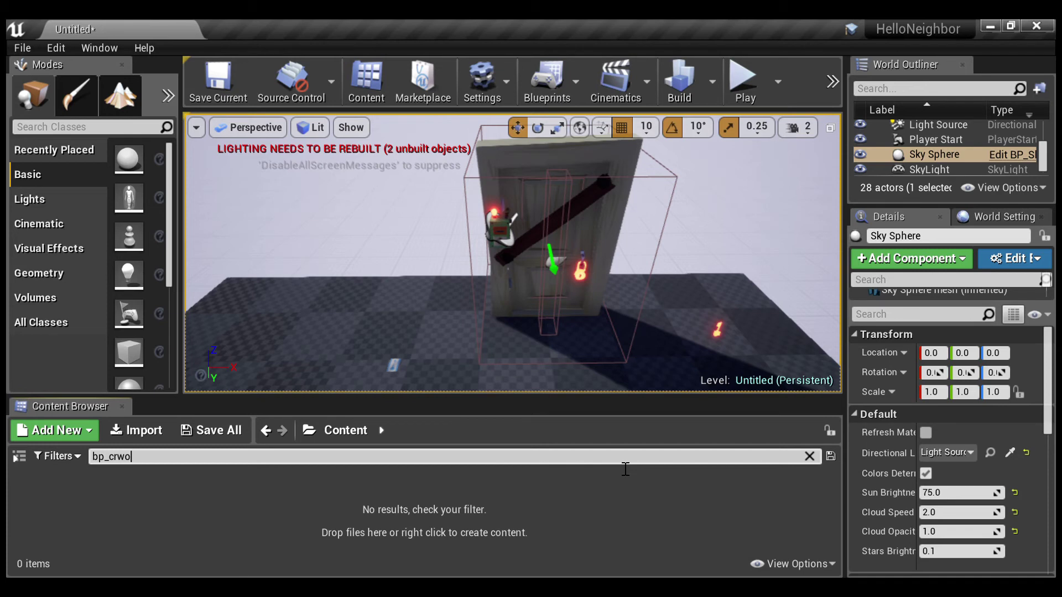
text(ow)
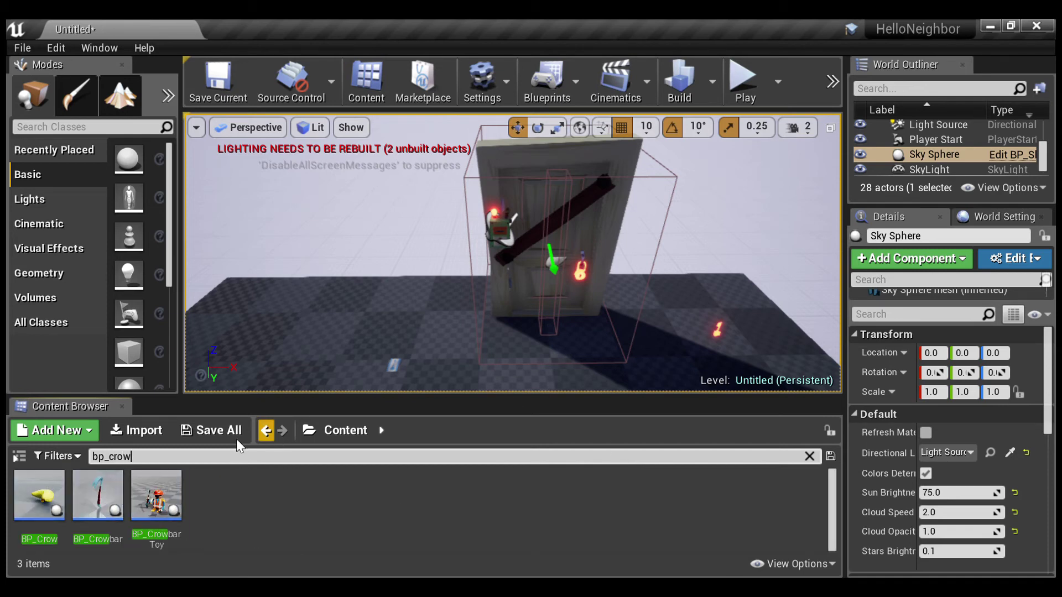
drag(98, 495, 407, 324)
drag(392, 279, 394, 276)
click(423, 246)
right_drag(463, 292, 475, 331)
right_drag(423, 271, 446, 331)
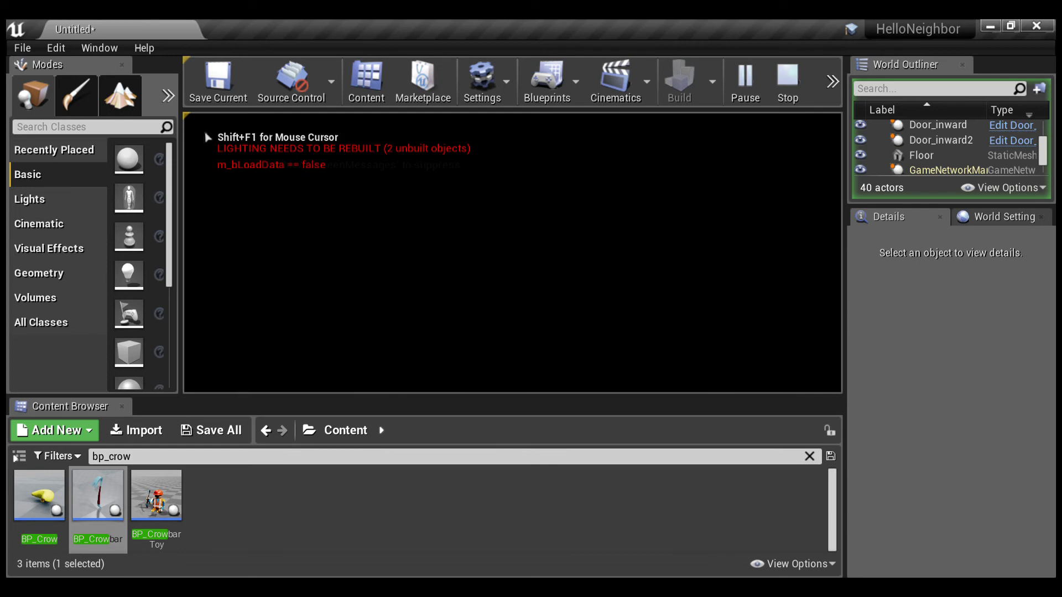
Step: Play the level and open the boarded, locked door using the crowbar, the red key and the key card
key(w)
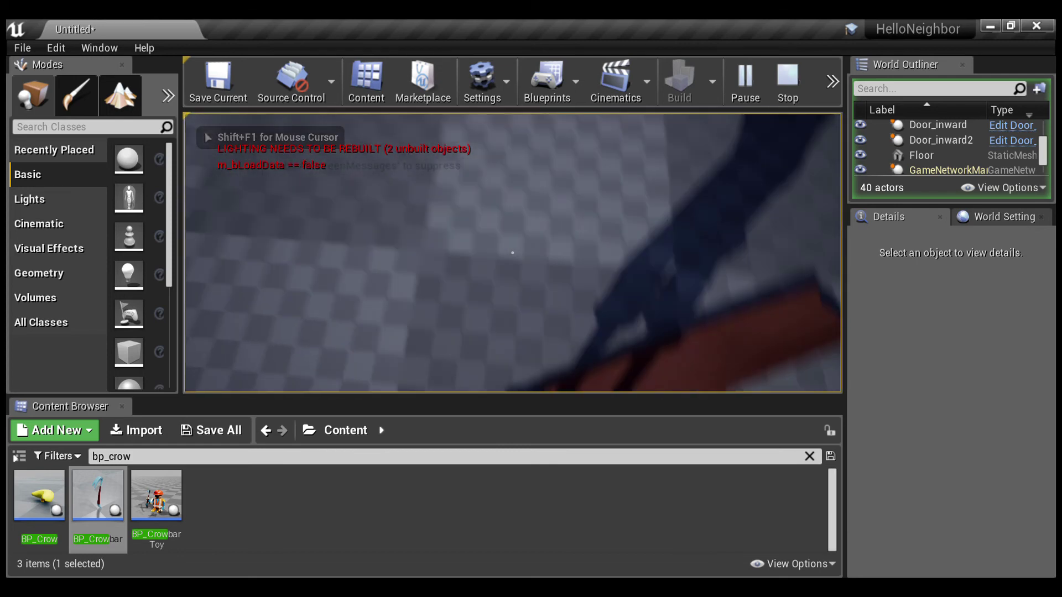
key(w)
click(512, 253)
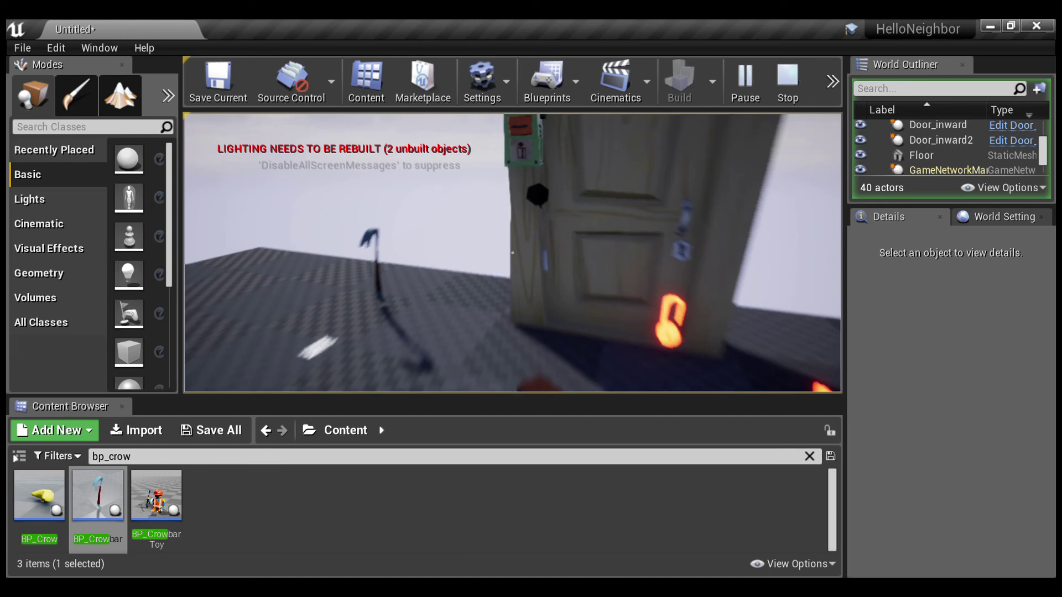
key(w)
click(512, 252)
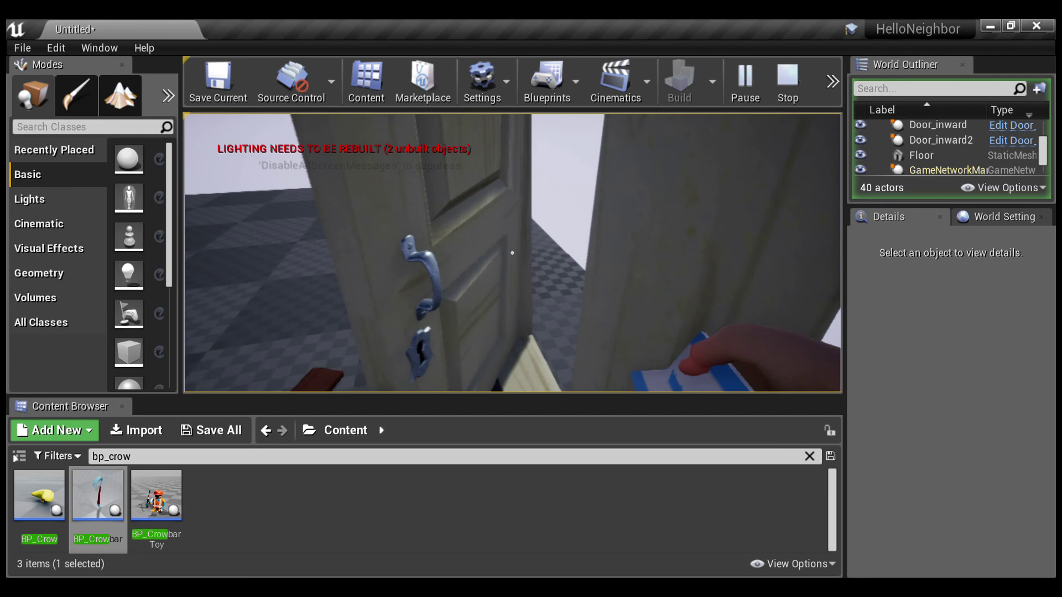
Step: Pick up the loose board from the floor, carry it around the level and end the play test
key(w)
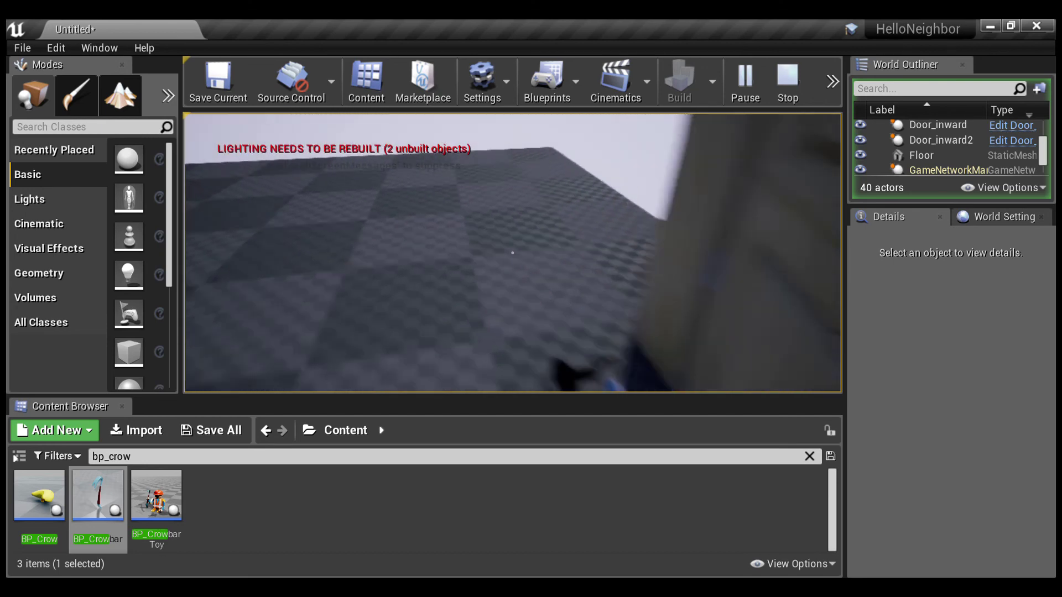
key(s)
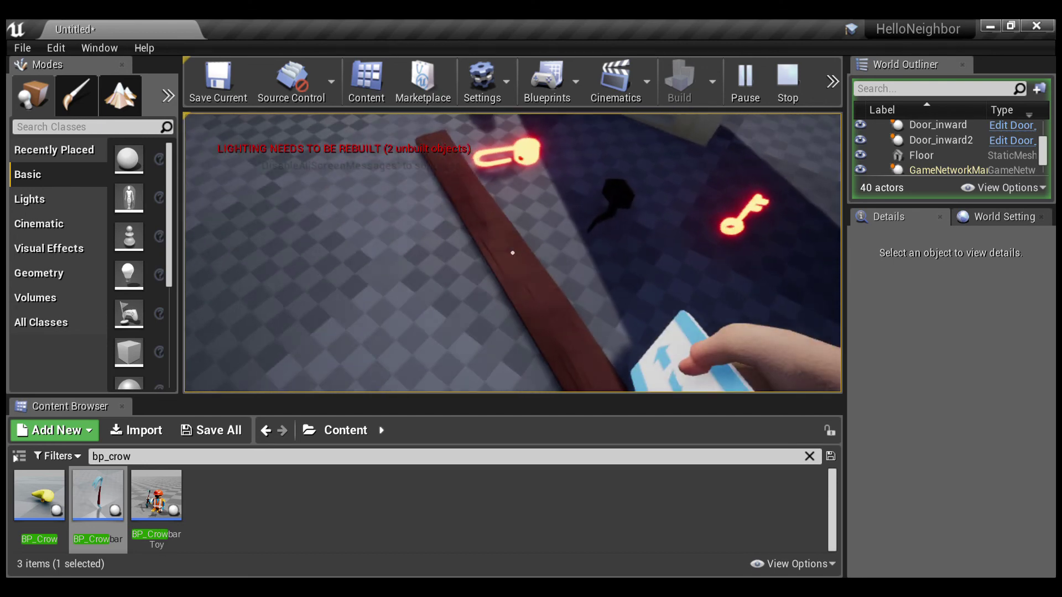
key(e)
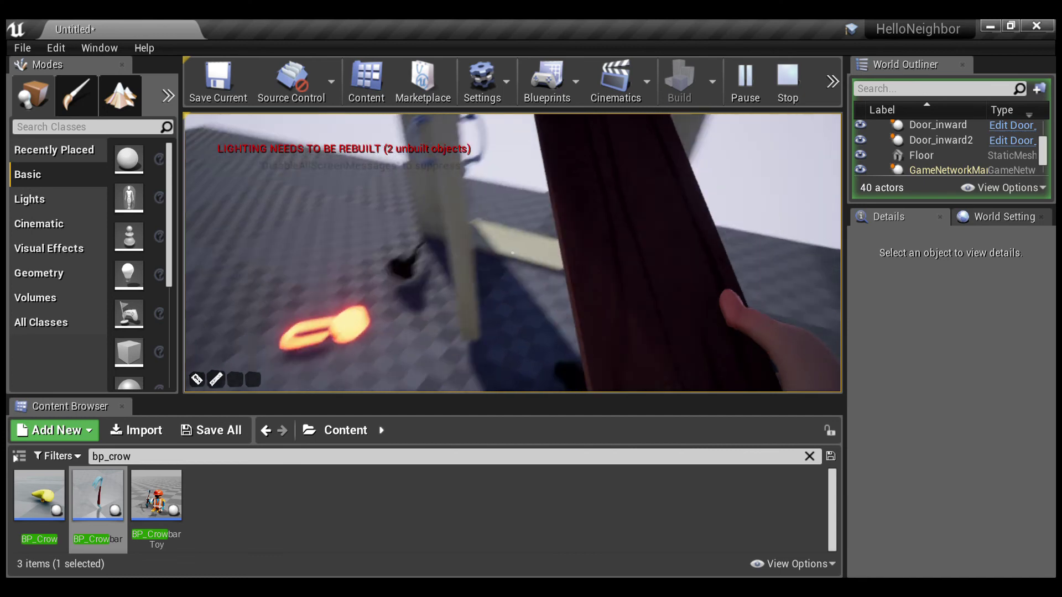
key(w)
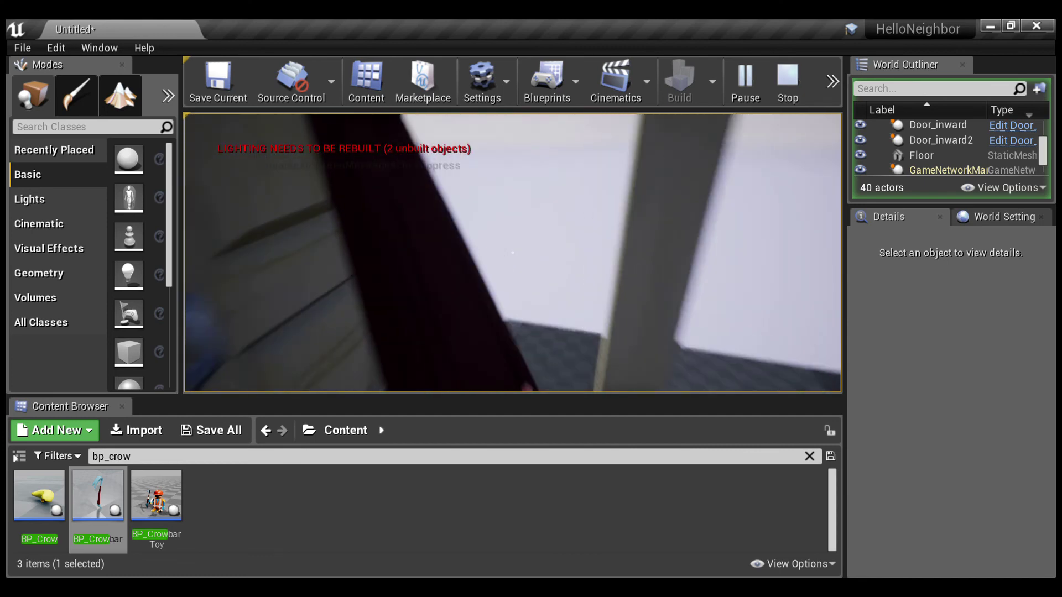
key(w)
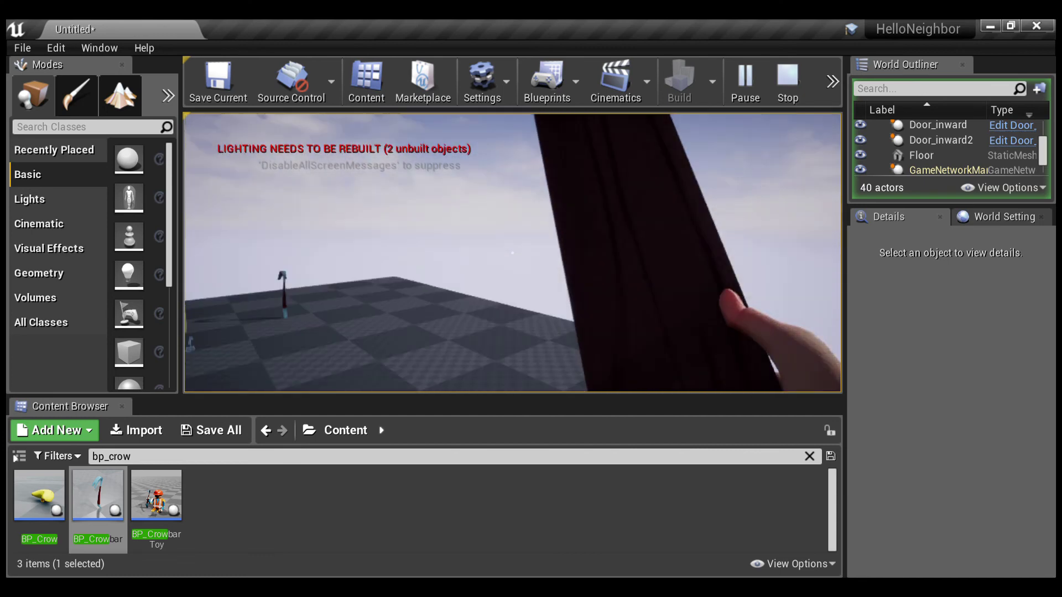
key(w)
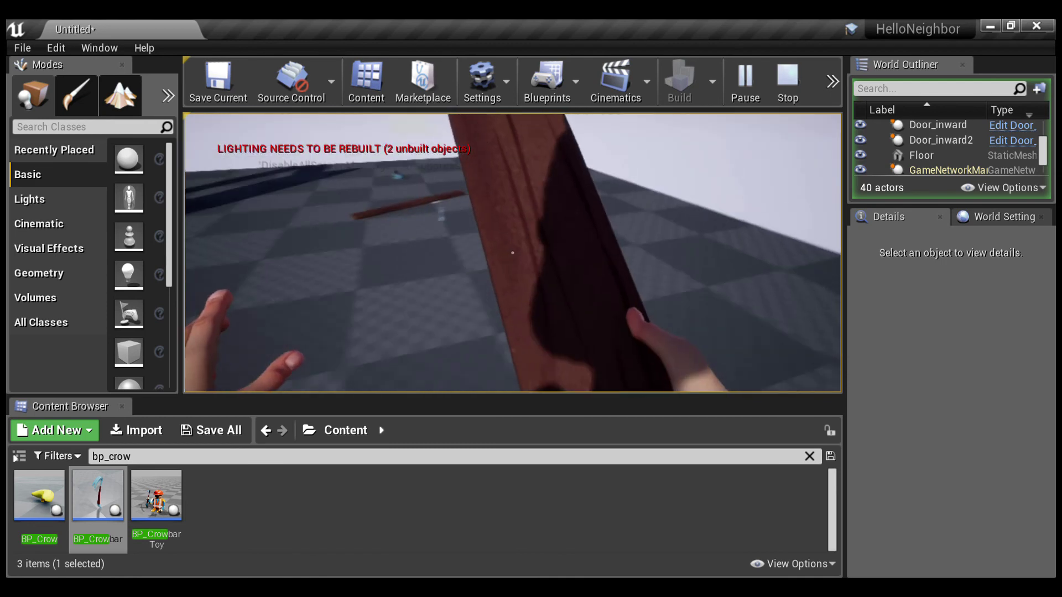
key(w)
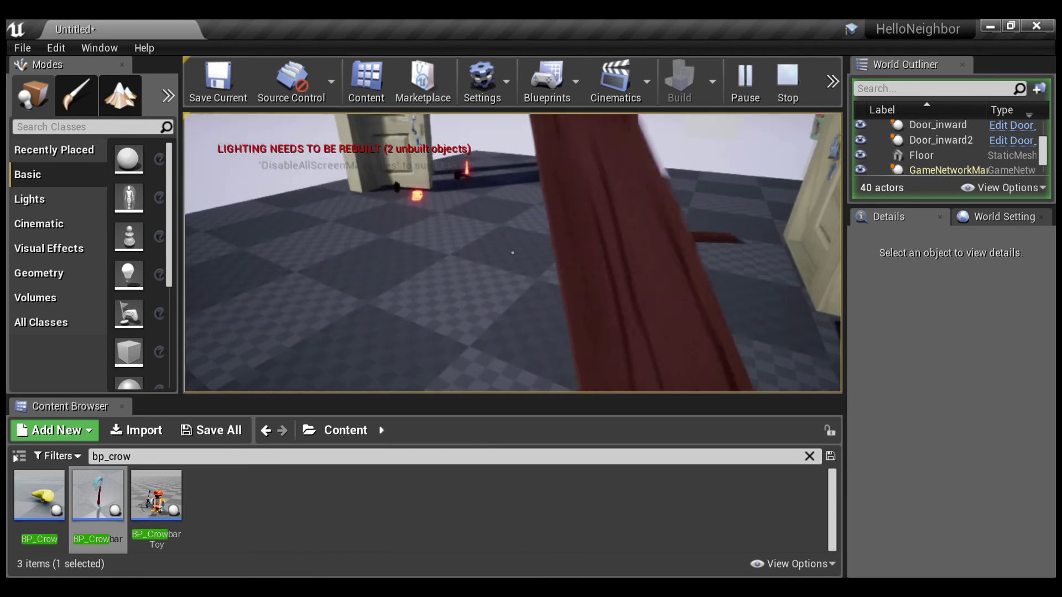
key(Escape)
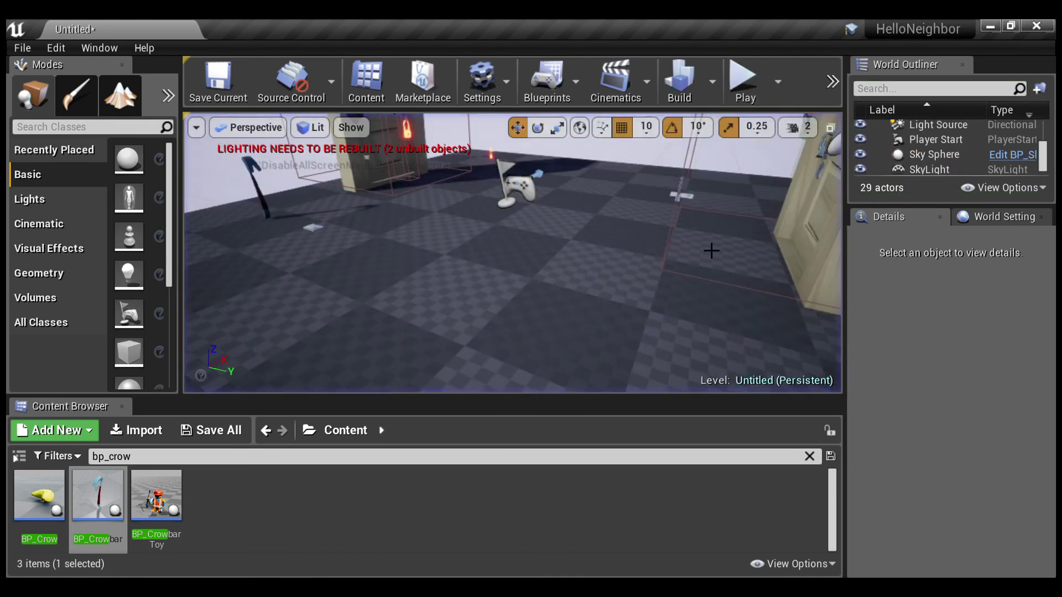
Step: Play the level again to compare how the boards on the two doors behave, and end the play test
click(1011, 154)
right_drag(733, 259, 755, 250)
key(w)
key(s)
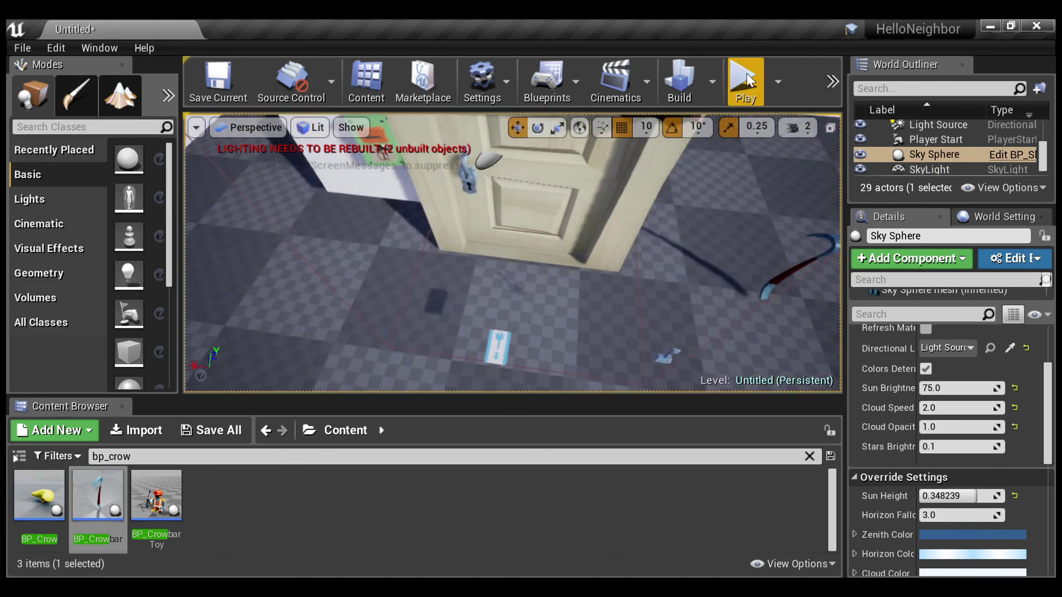
click(735, 101)
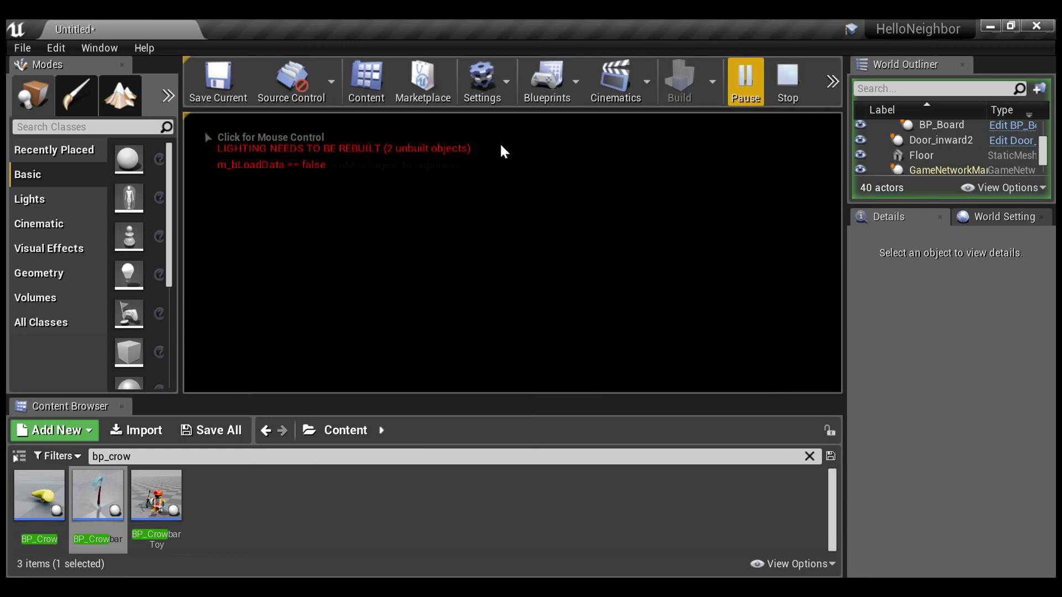
click(539, 273)
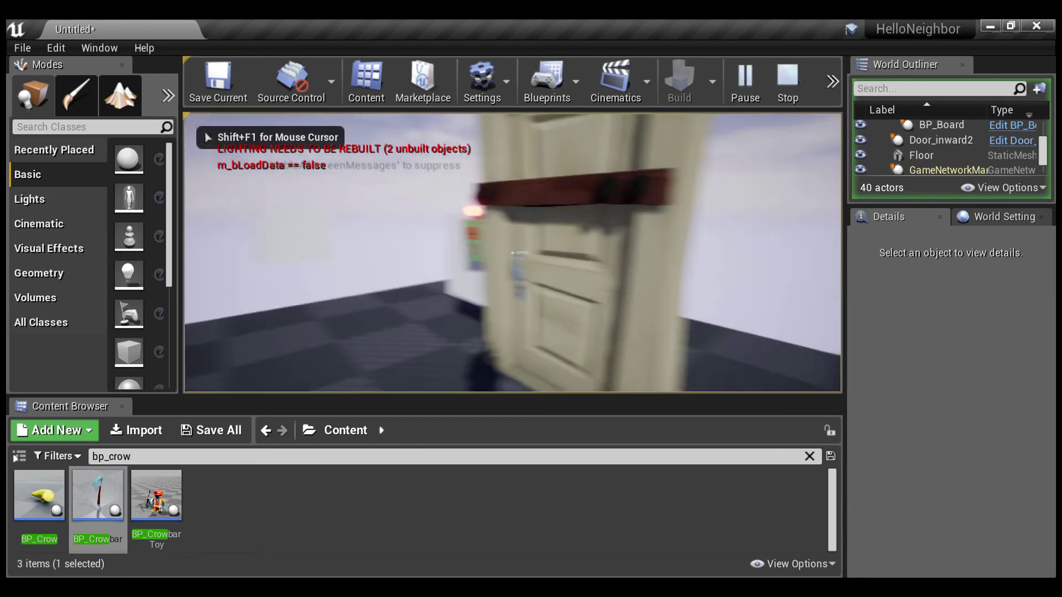
key(w)
click(513, 253)
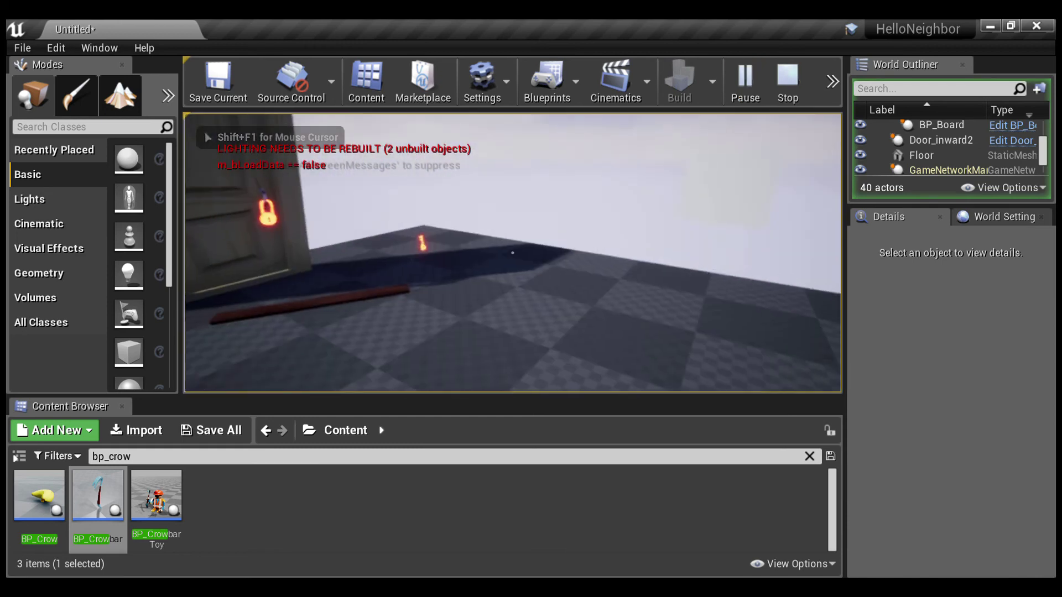
key(w)
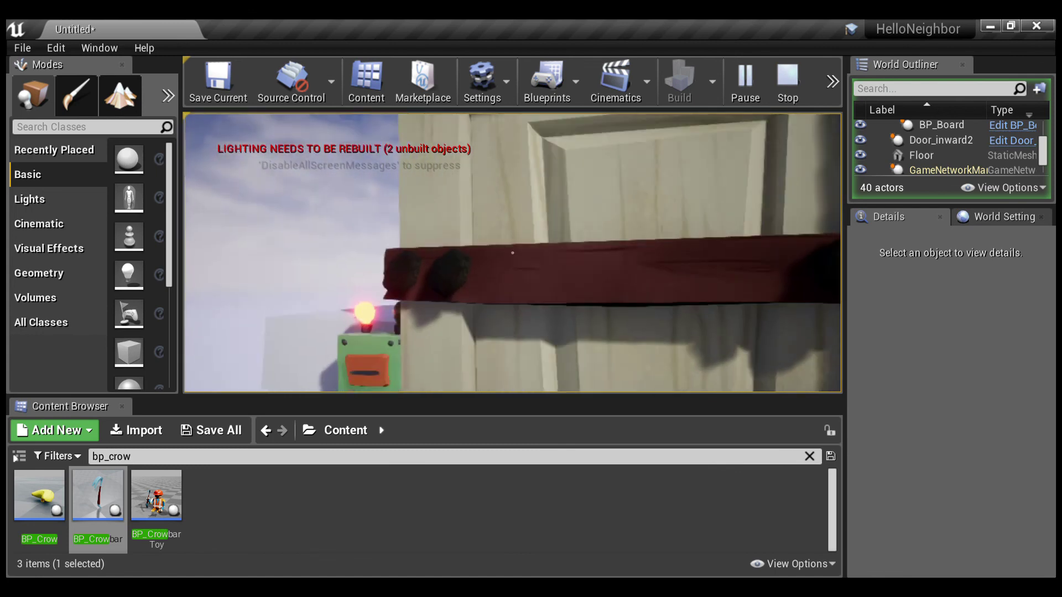
key(s)
key(Escape)
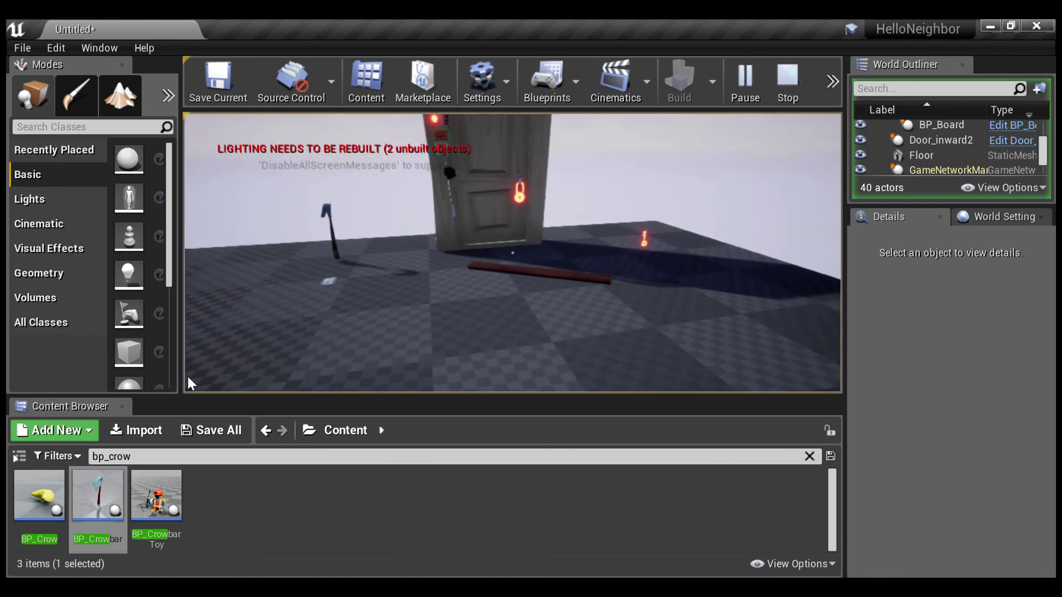
key(Escape)
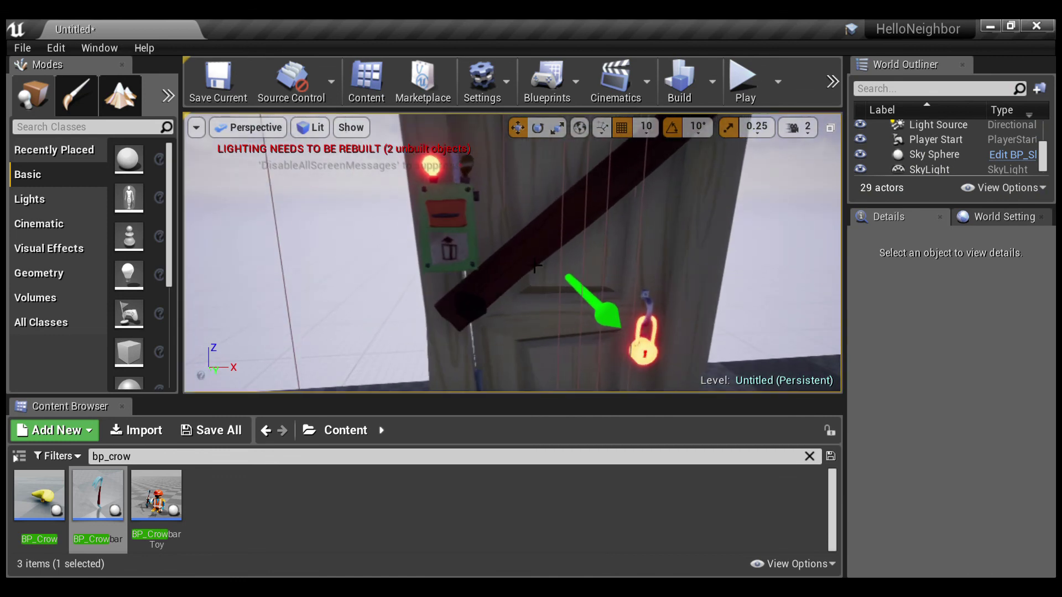
Step: Set the Flat Component mode of the diagonal board on the padlocked door to Hold
click(534, 266)
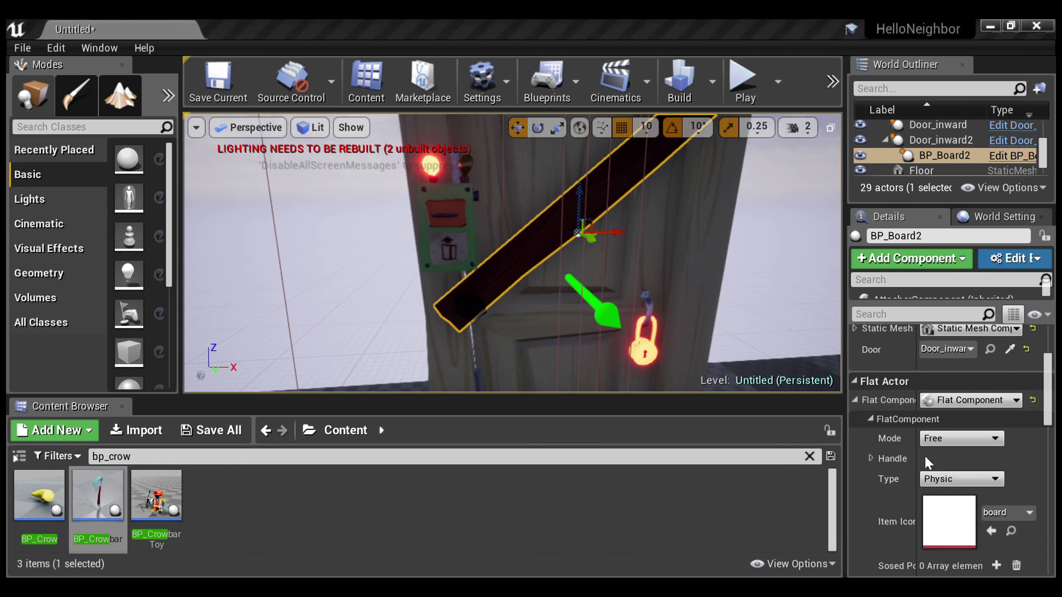
click(881, 382)
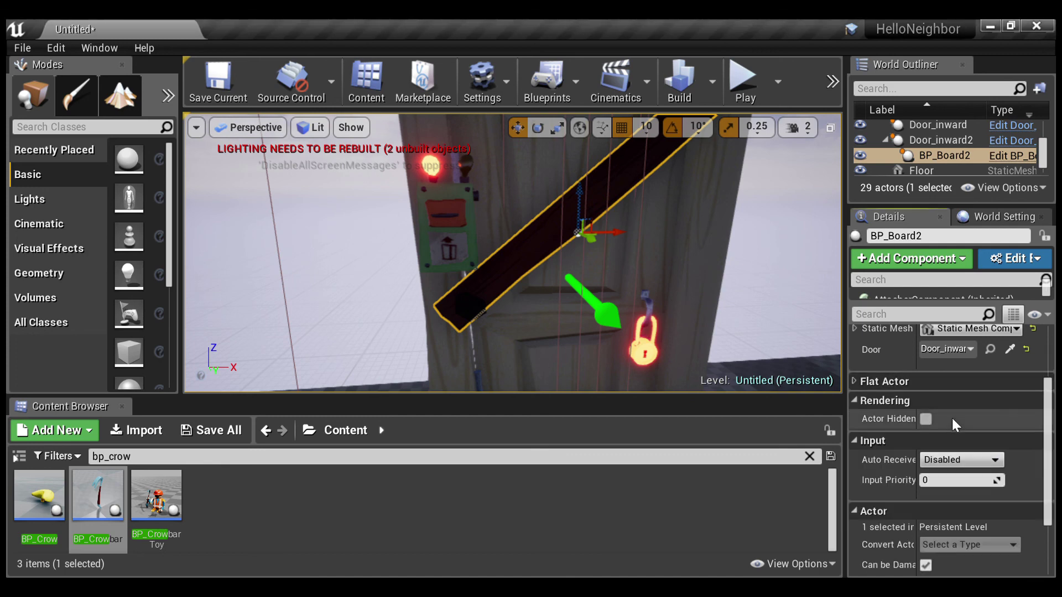
click(857, 383)
scroll(1005, 457, down, 5)
scroll(1005, 458, up, 4)
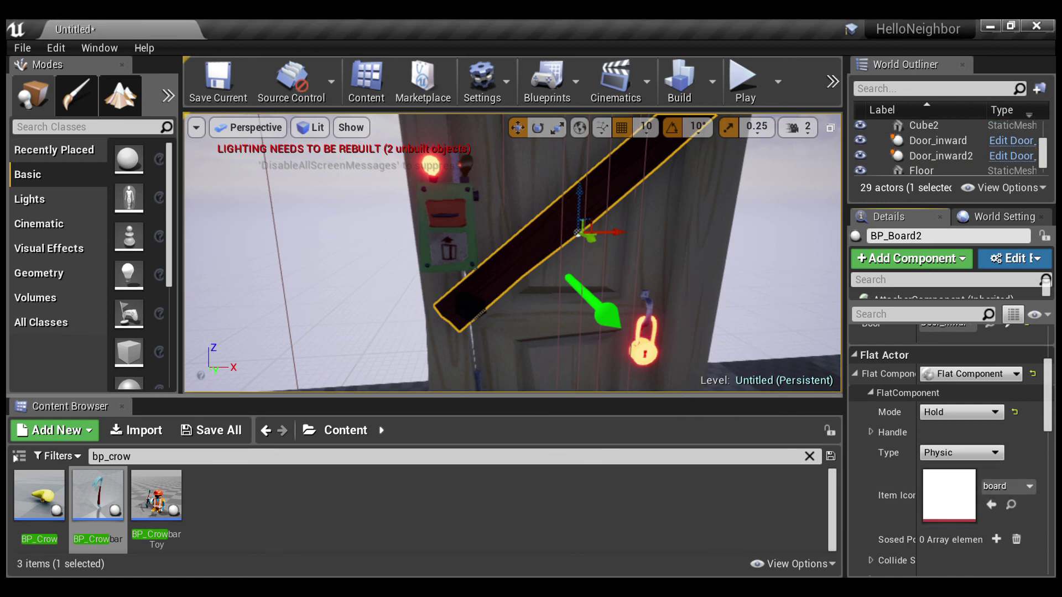
click(745, 346)
key(s)
mouse_move(746, 346)
right_down()
mouse_move(744, 315)
mouse_move(744, 343)
right_up()
key(s)
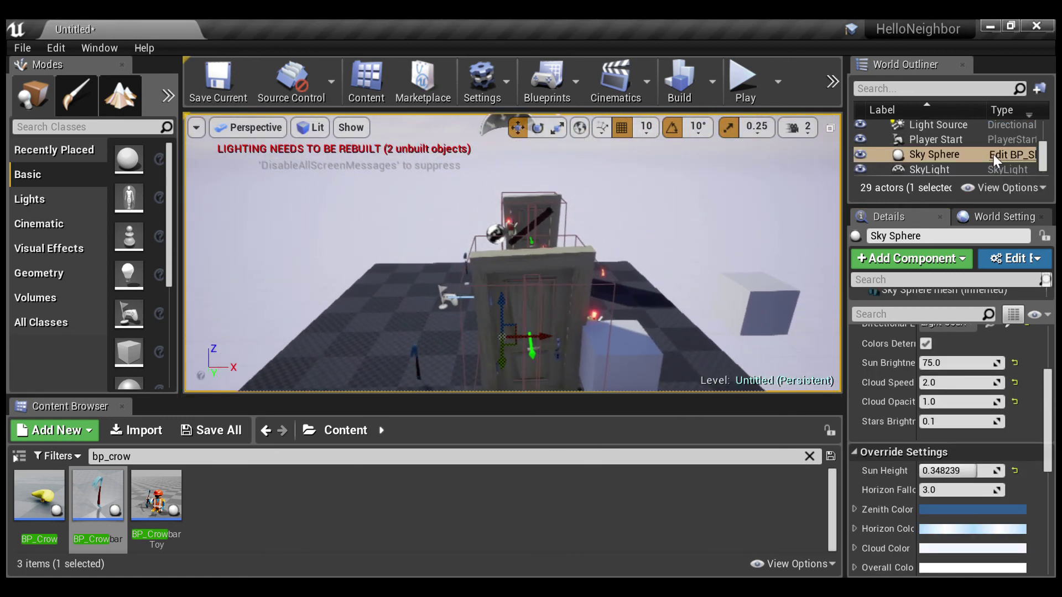